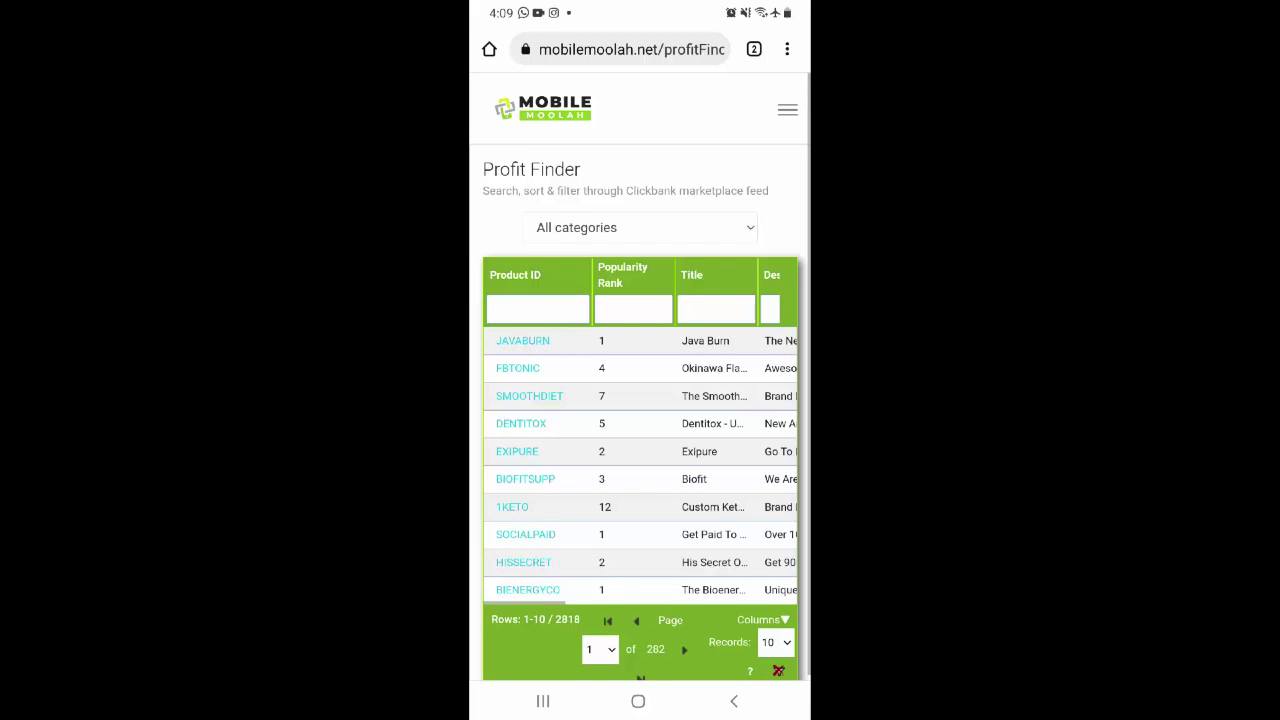
scroll(640, 460, "right", 4)
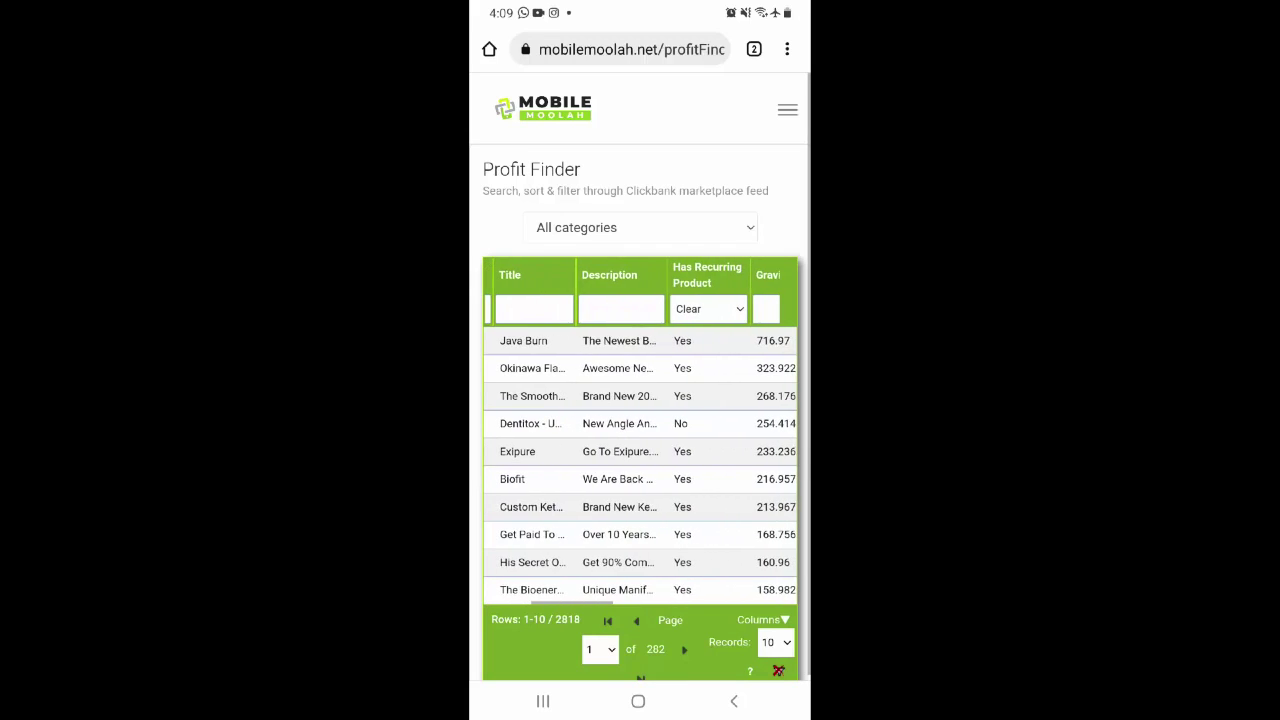
scroll(640, 460, "right", 4)
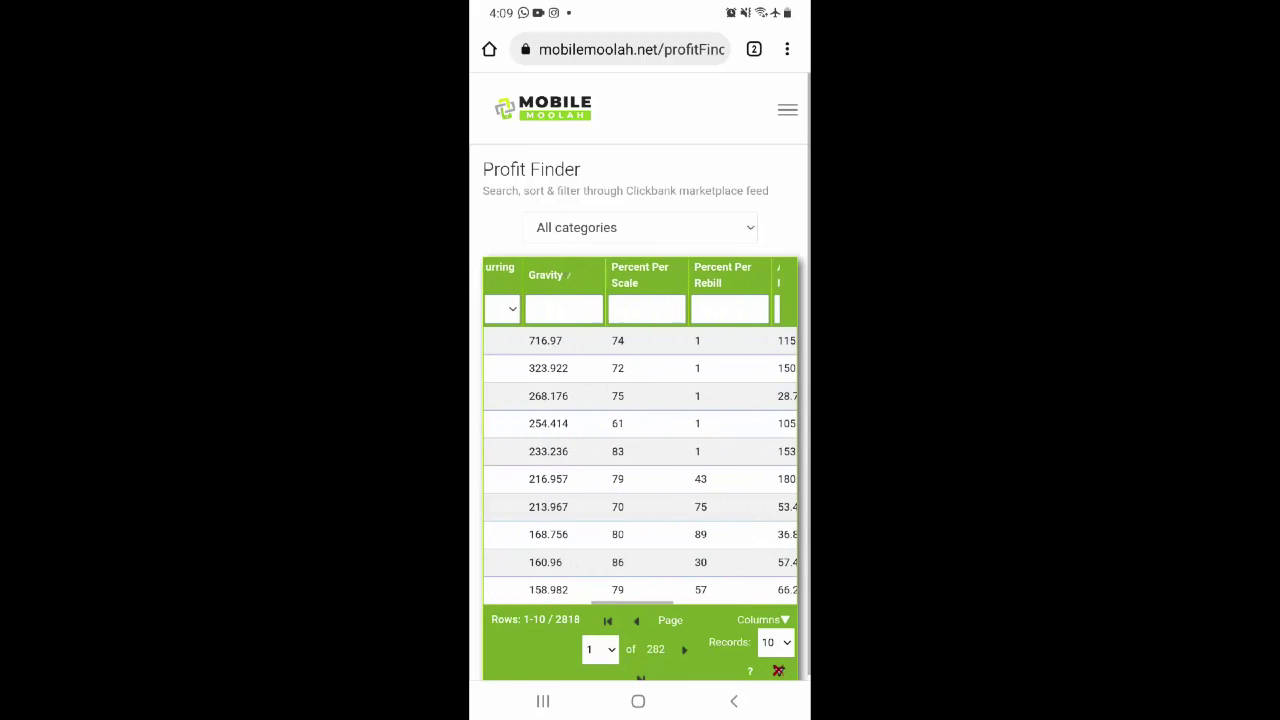
scroll(640, 460, "right", 3)
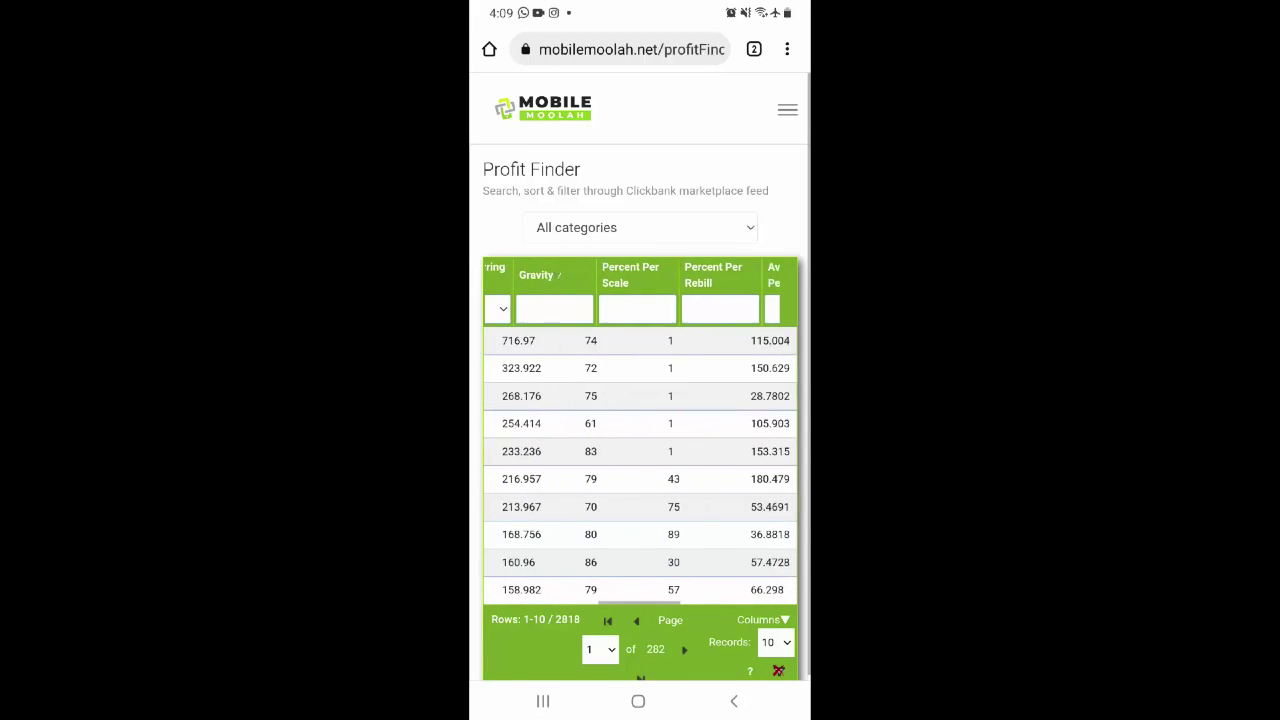
scroll(640, 460, "right", 3)
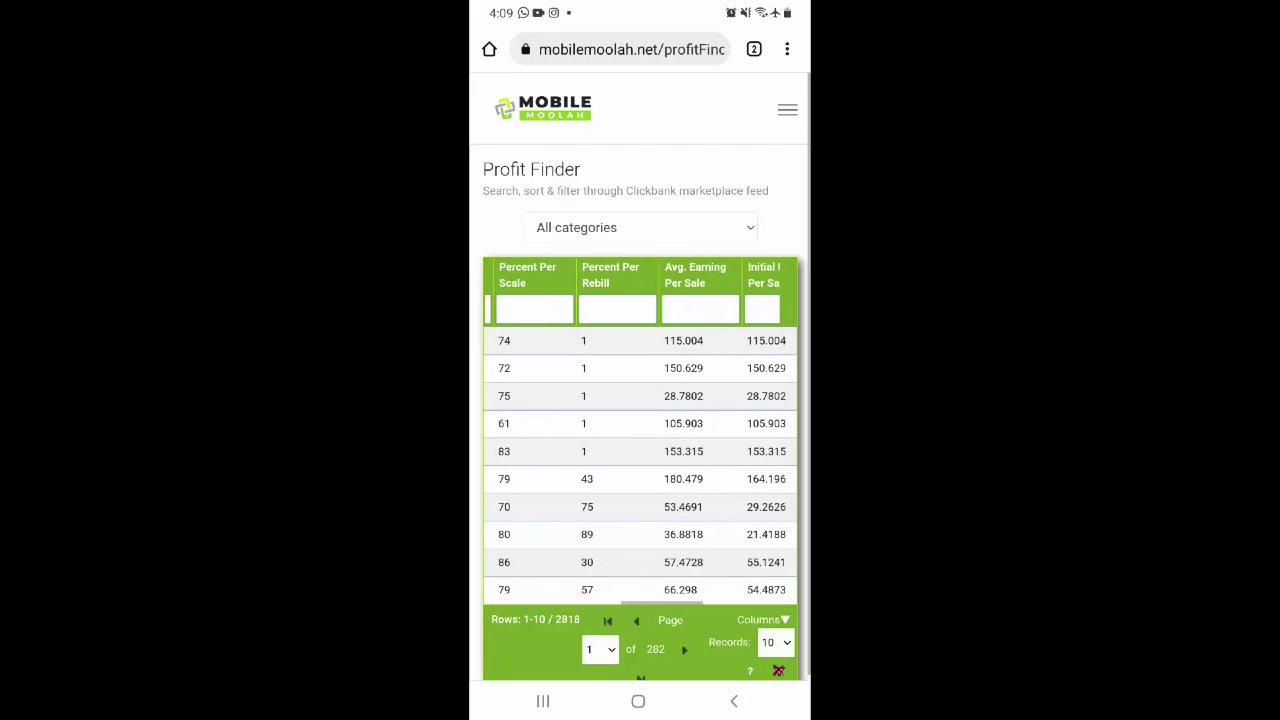
scroll(640, 460, "right", 2)
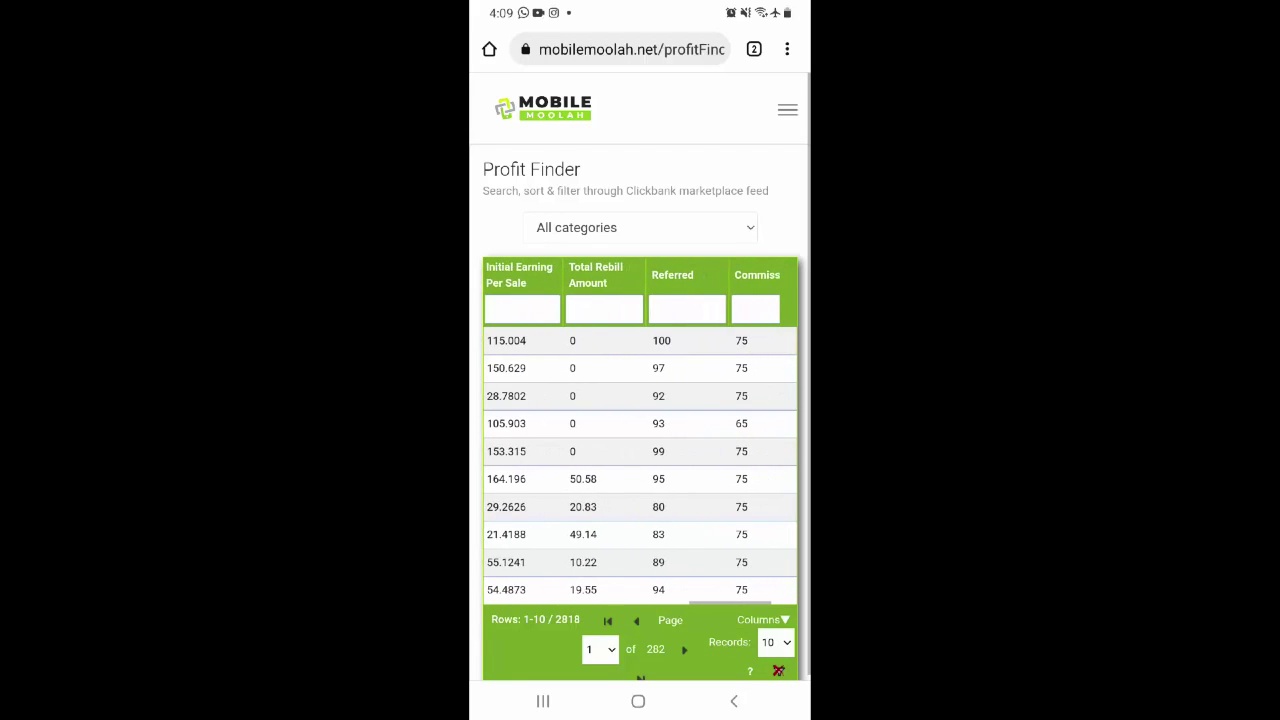
scroll(640, 460, "right", 2)
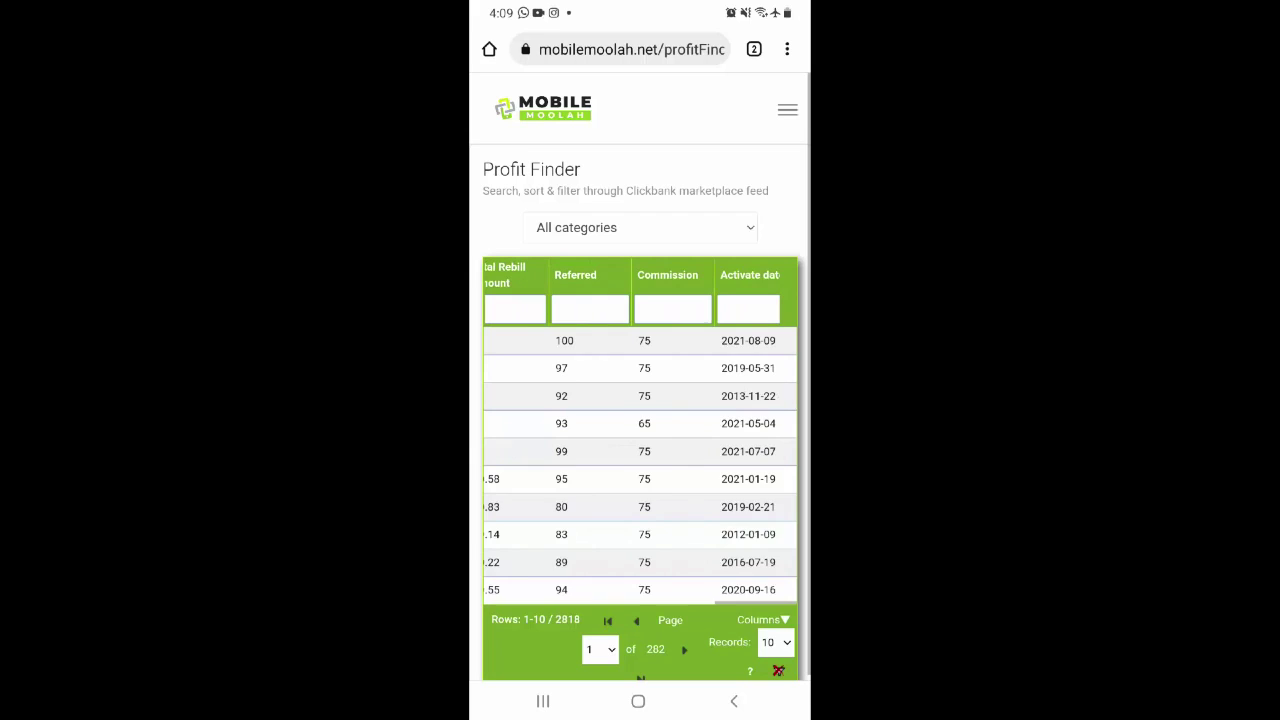
scroll(640, 460, "left", 5)
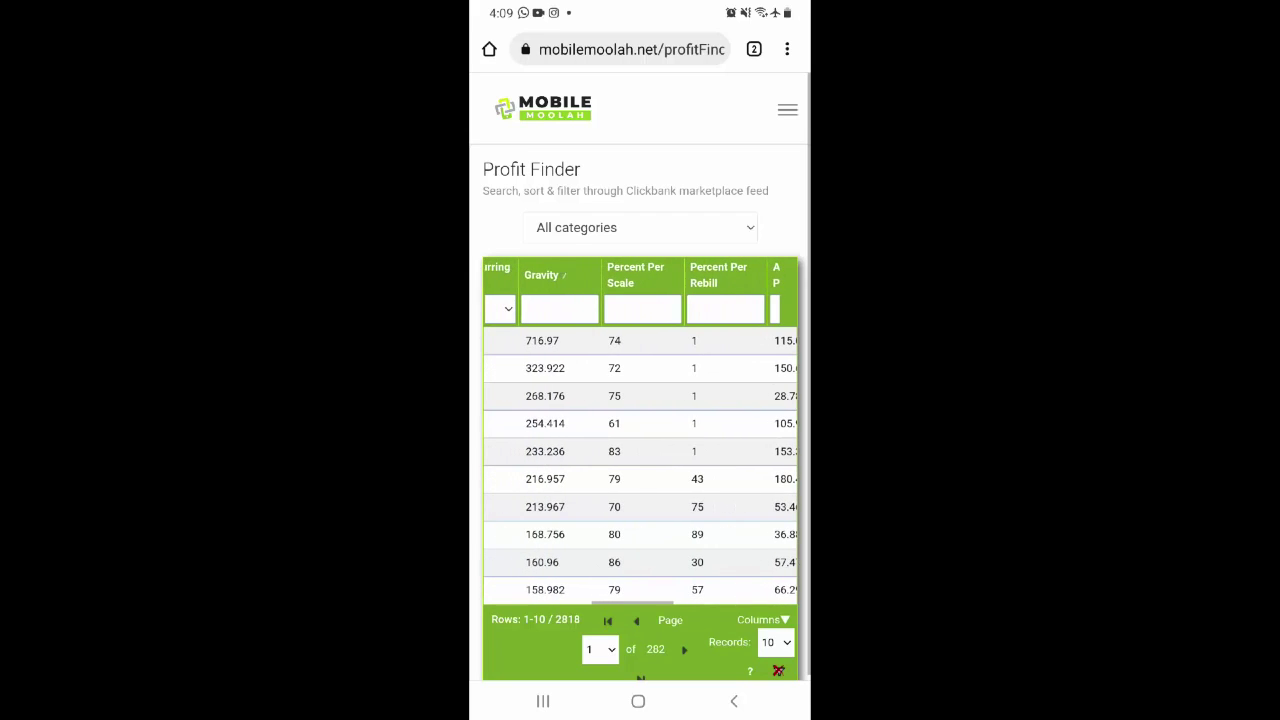
scroll(640, 460, "left", 3)
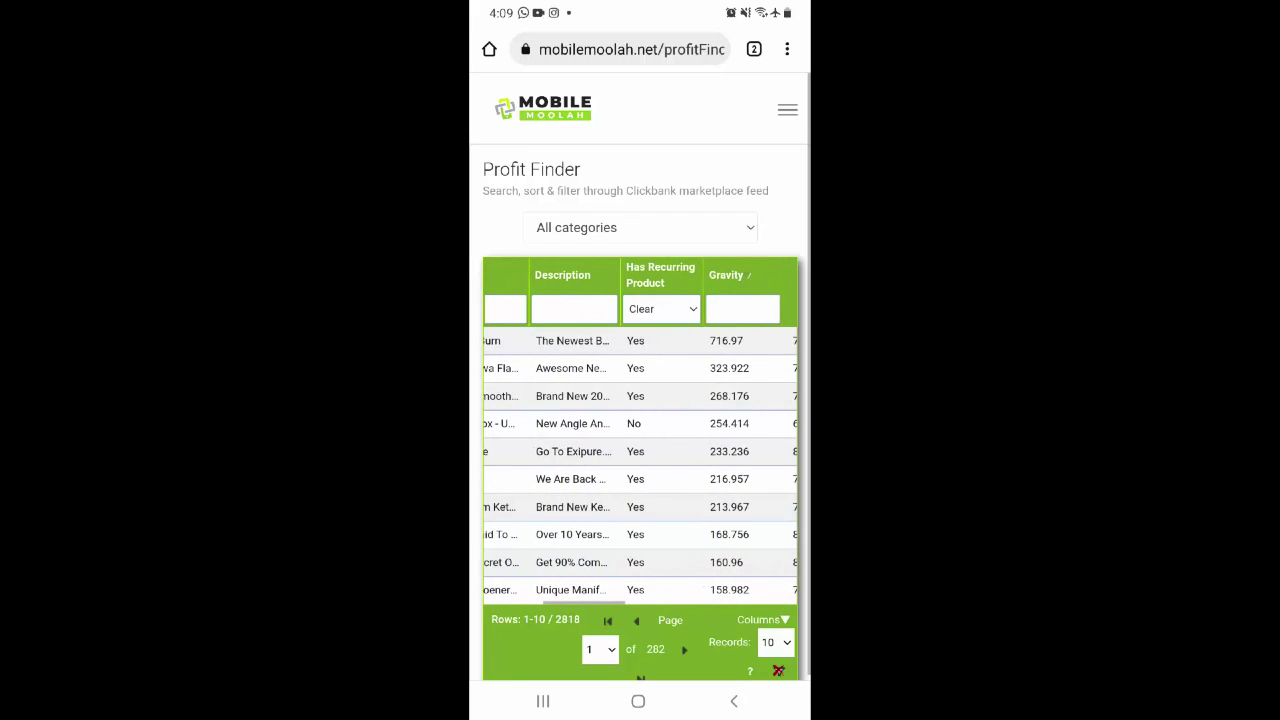
scroll(640, 460, "right", 2)
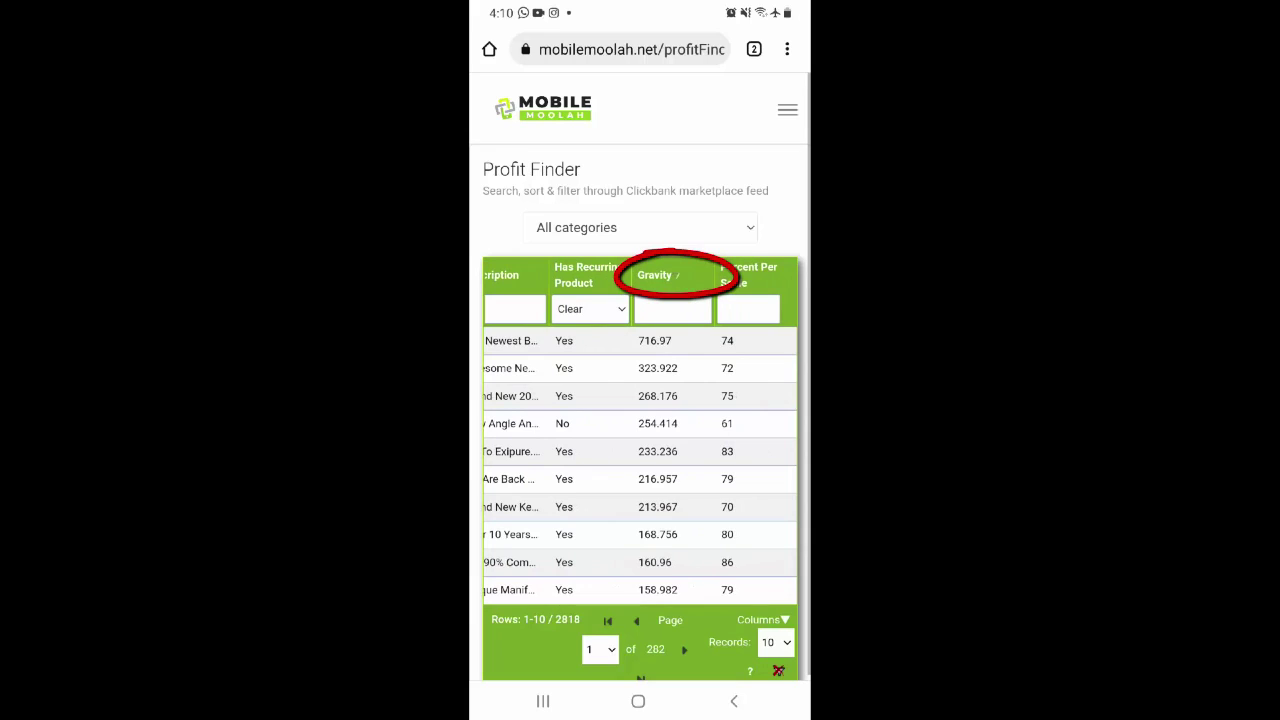
left_click(656, 275)
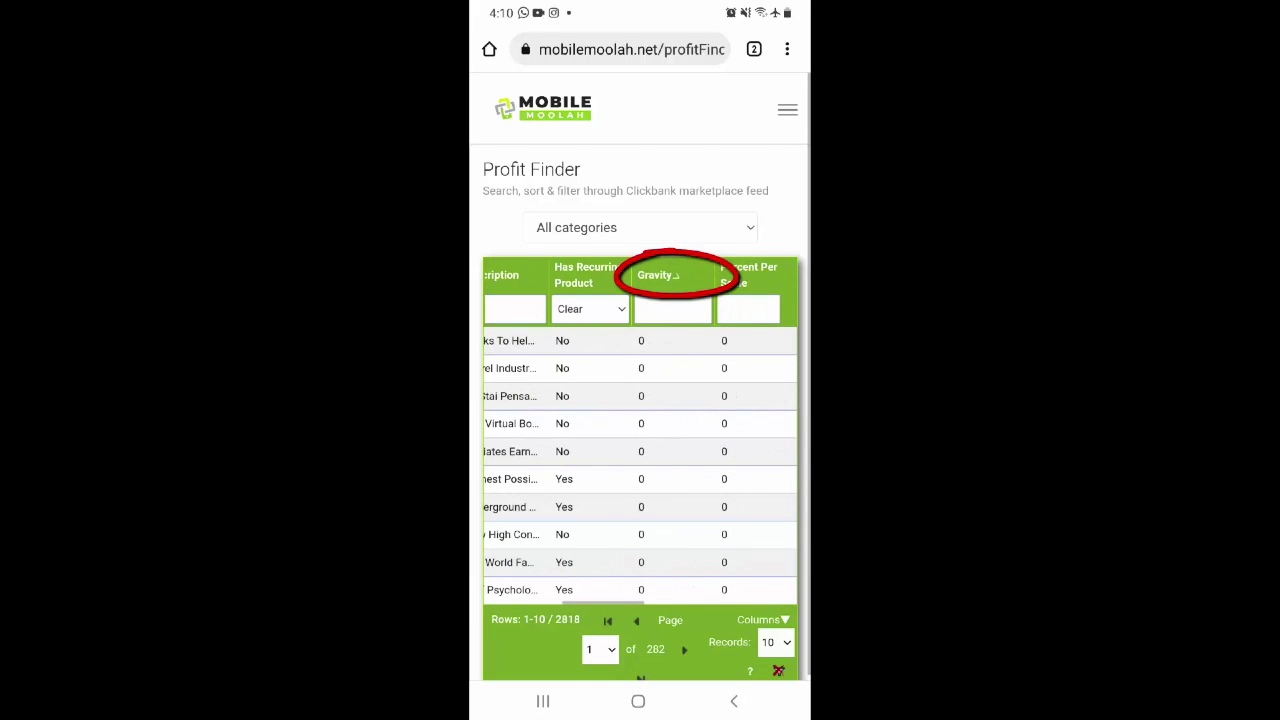
left_click(656, 275)
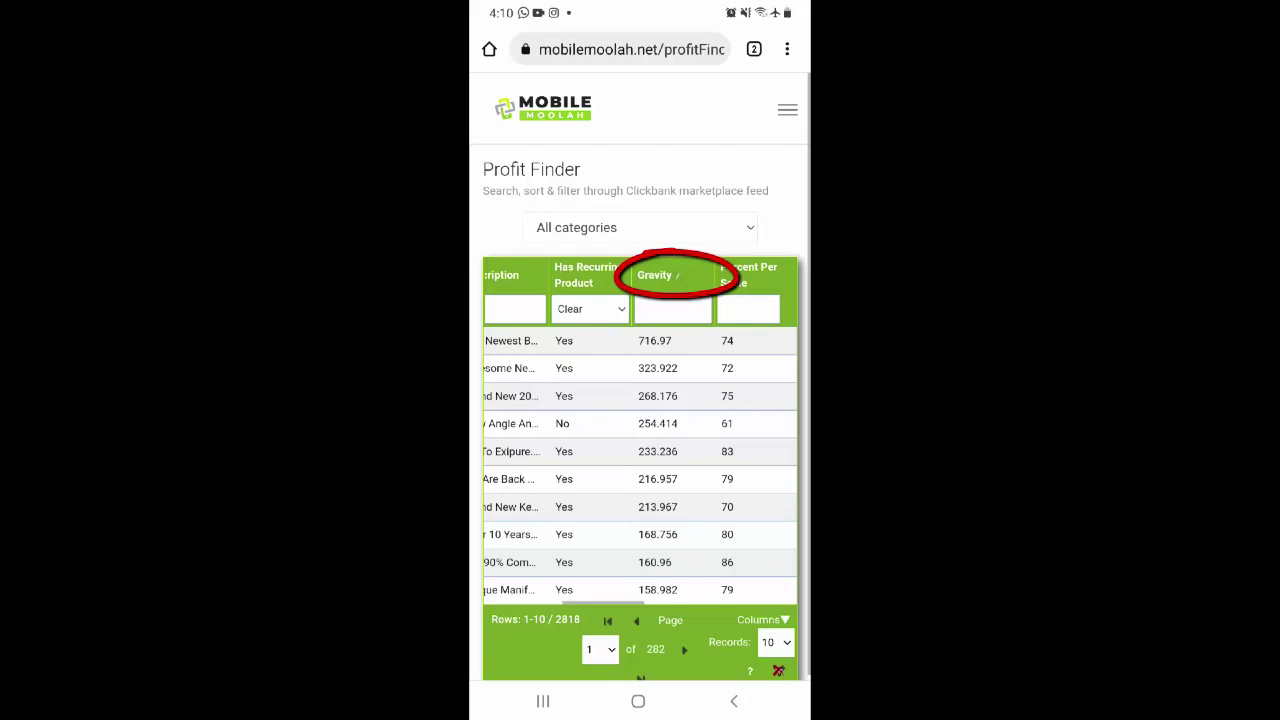
scroll(640, 430, "left", 10)
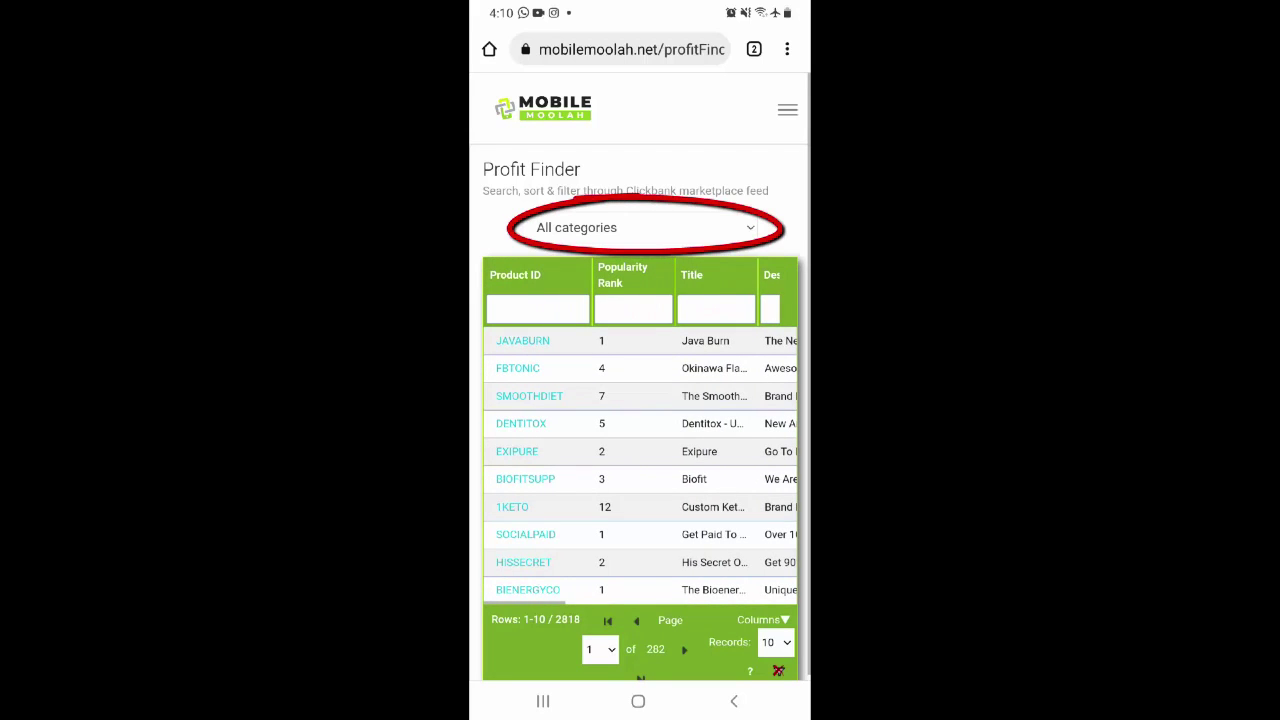
Filter the Profit Finder list to Health & Fitness, narrowing it to 851 products
left_click(645, 227)
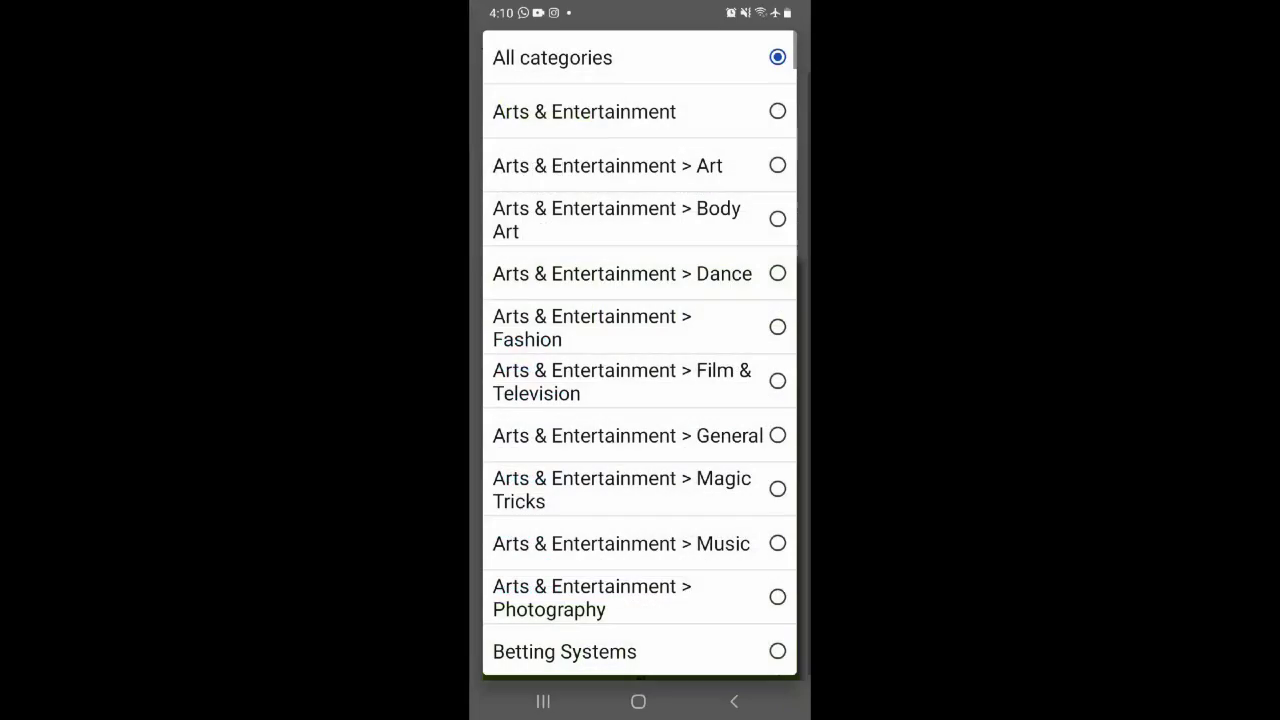
scroll(640, 350, "down", 10)
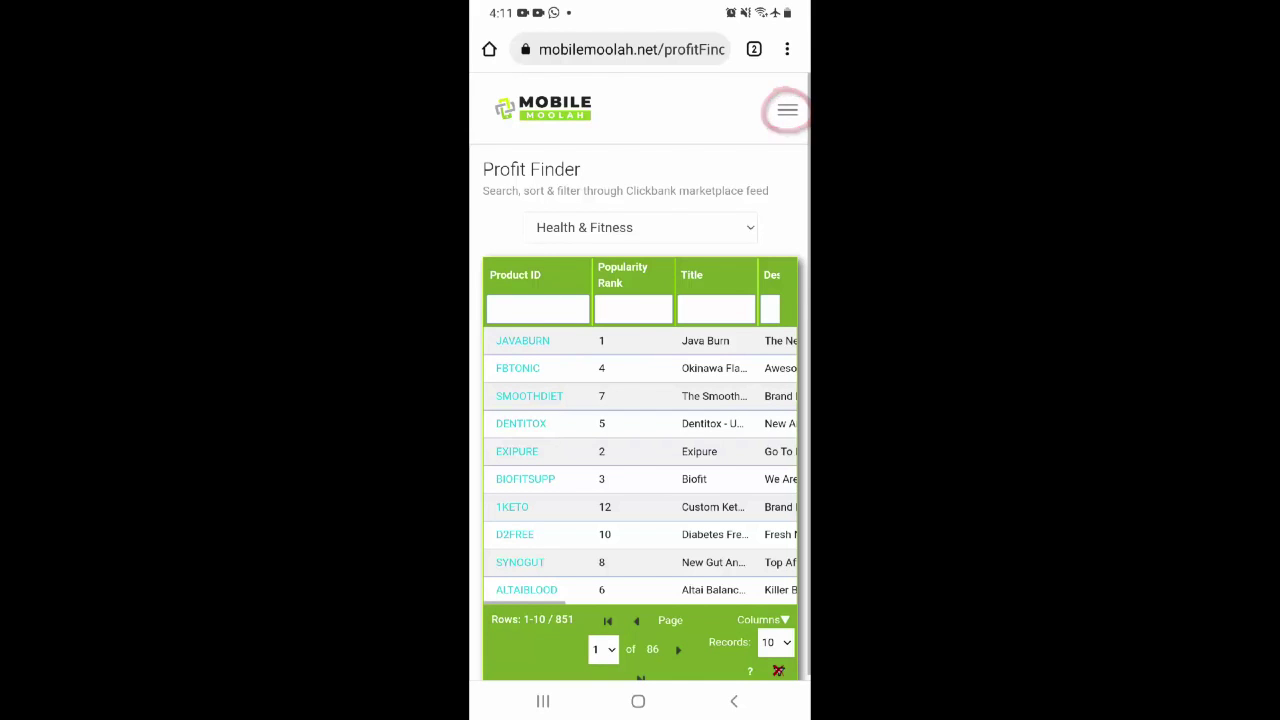
left_click(787, 110)
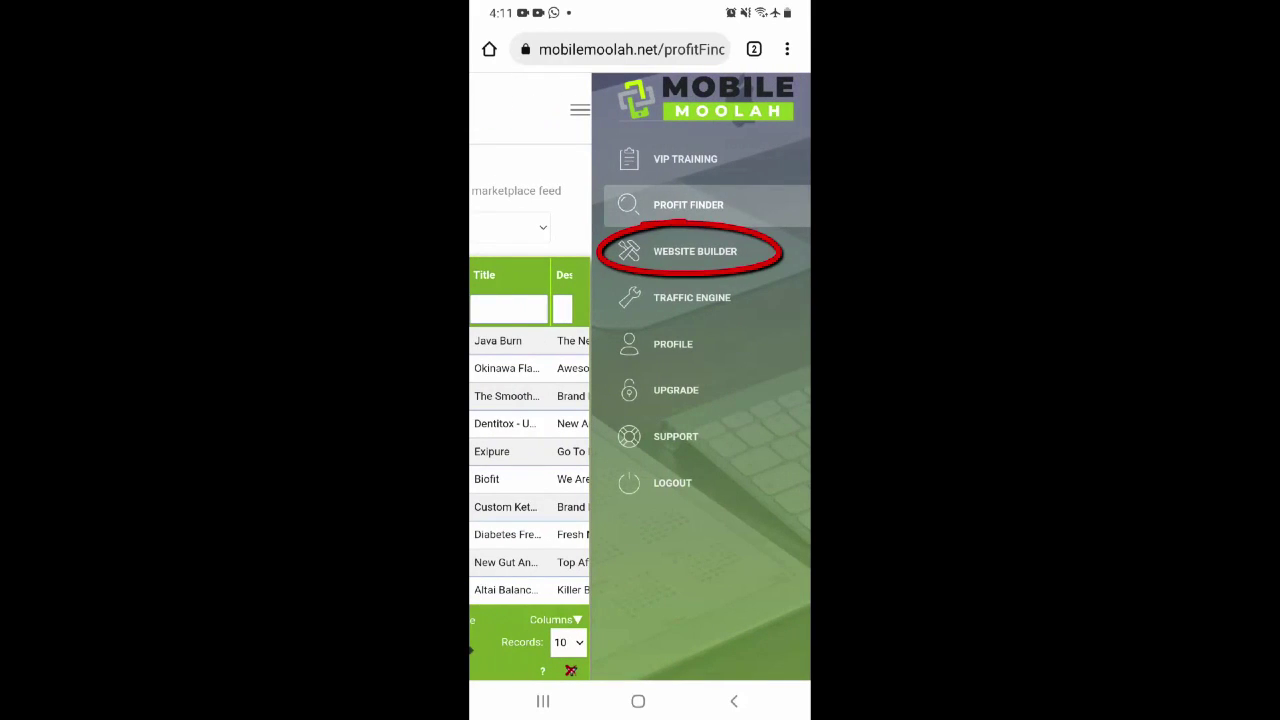
Build a new website on the 'health' subdomain with Website Builder
left_click(695, 251)
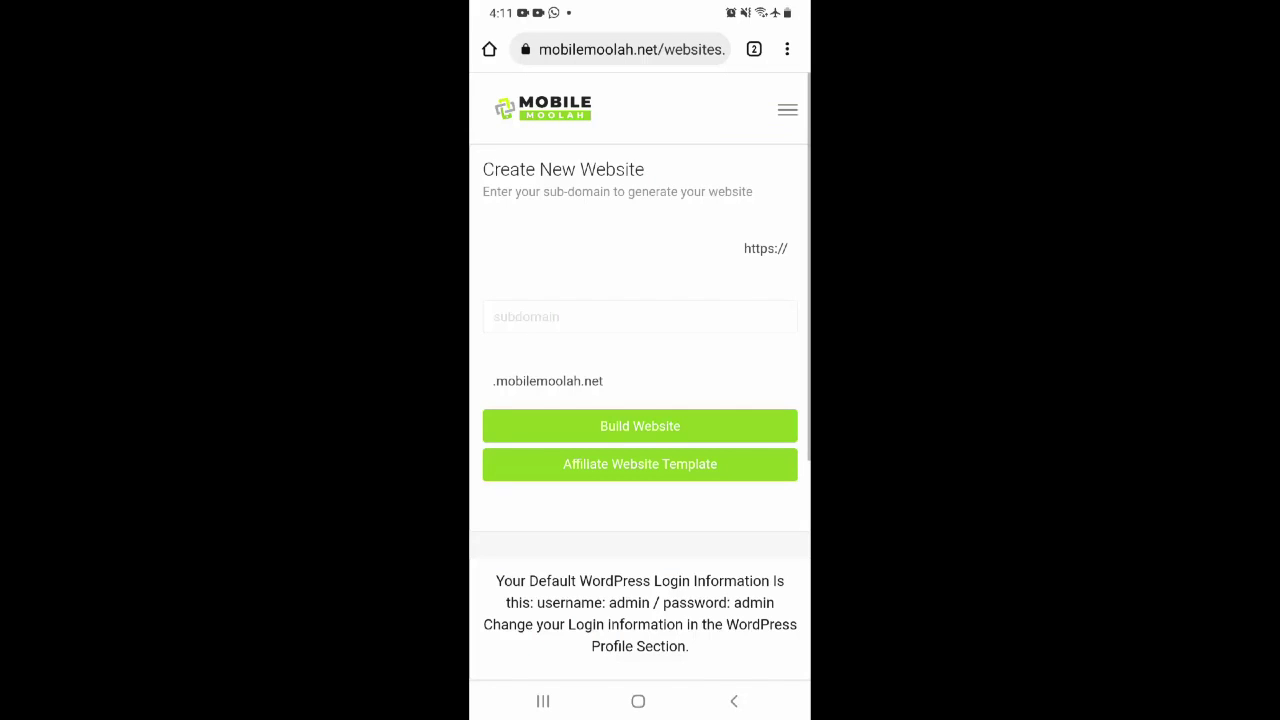
left_click(640, 316)
type("health")
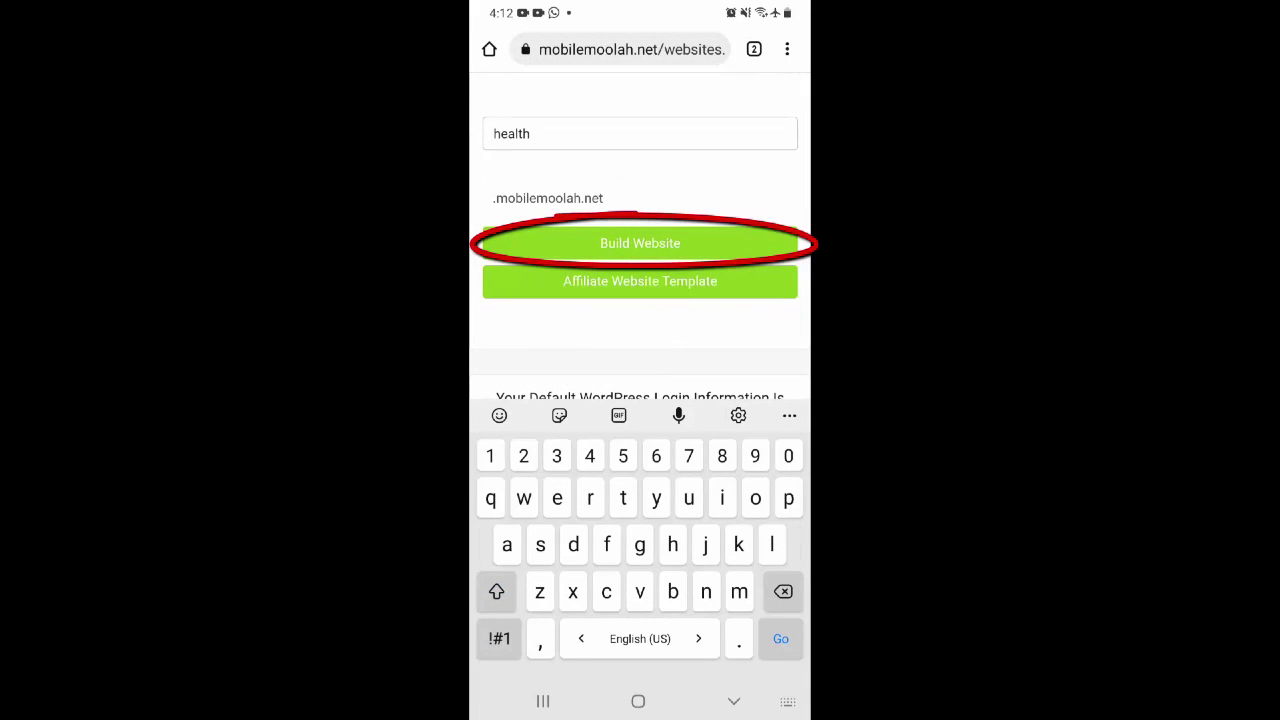
left_click(640, 243)
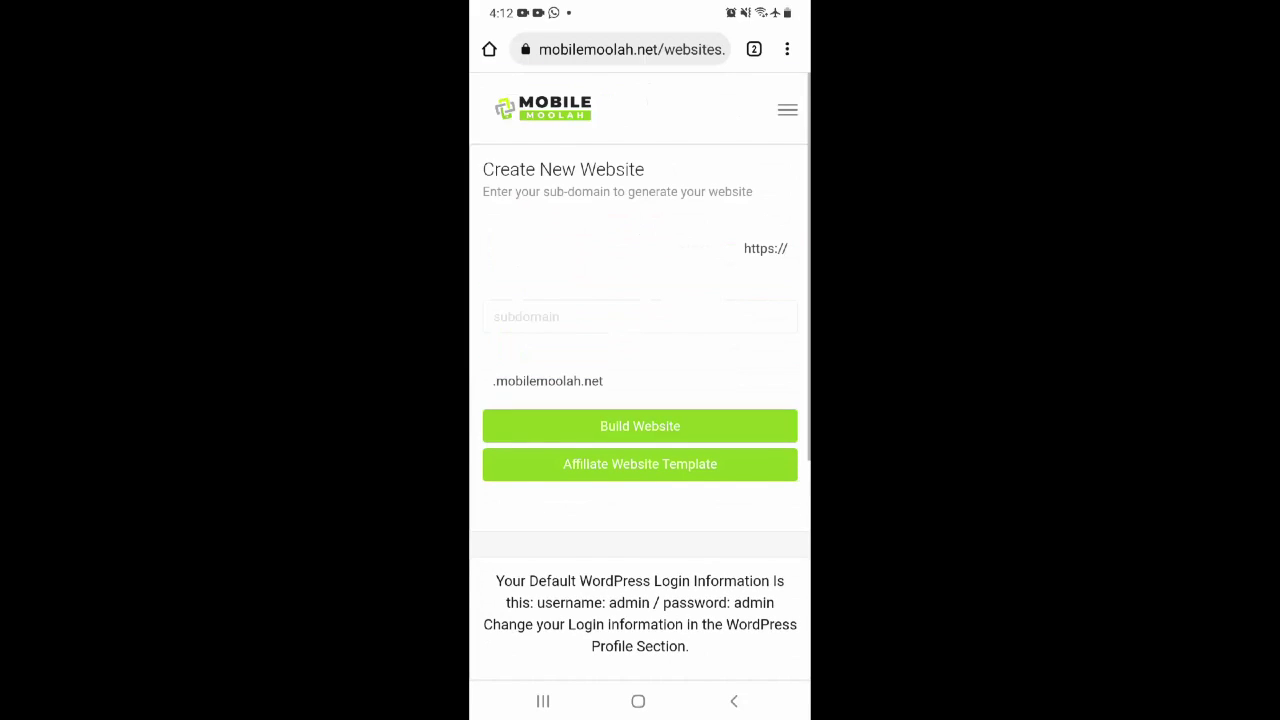
Start downloading the Affiliate Website Template from the Websites page
scroll(640, 400, "down", 5)
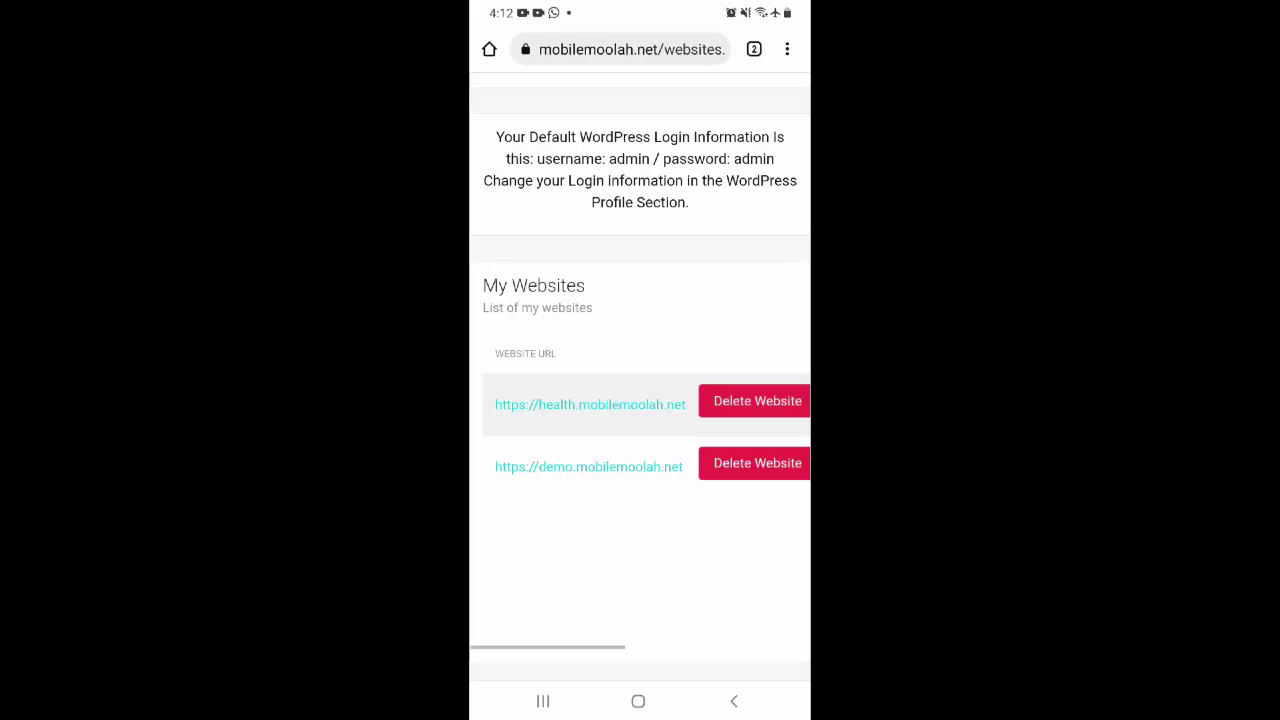
scroll(640, 430, "right", 5)
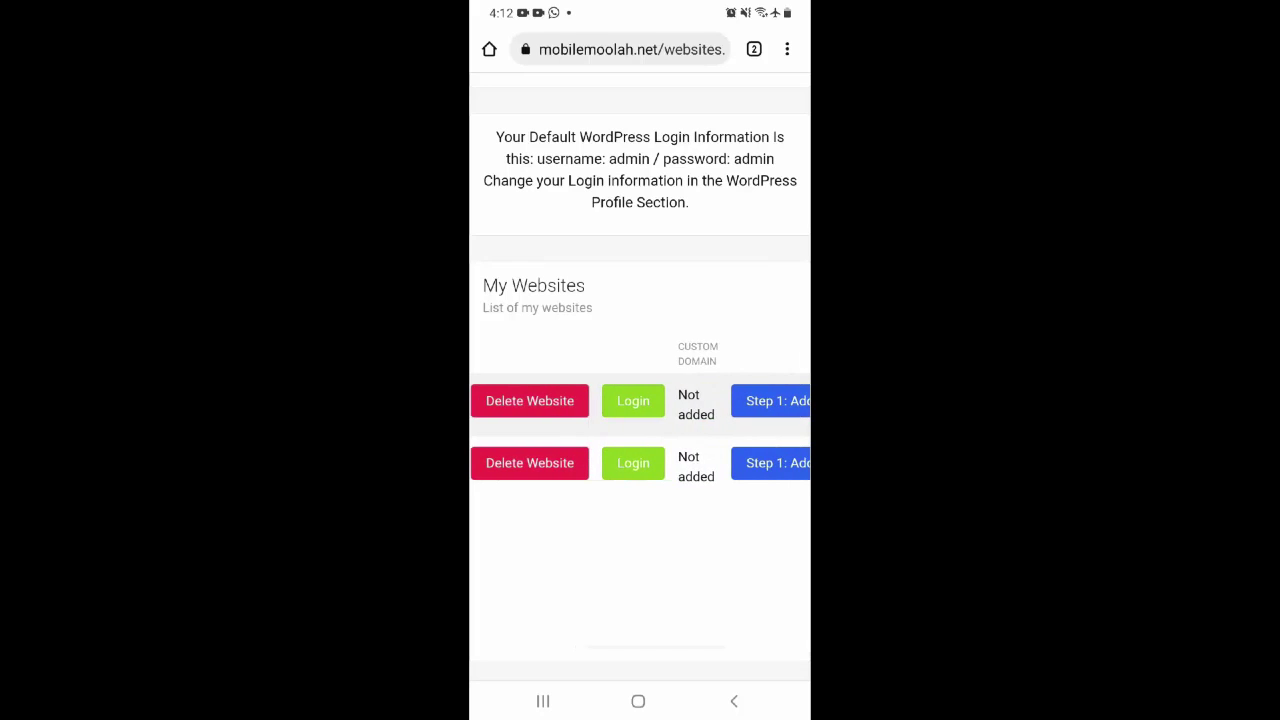
scroll(640, 430, "right", 3)
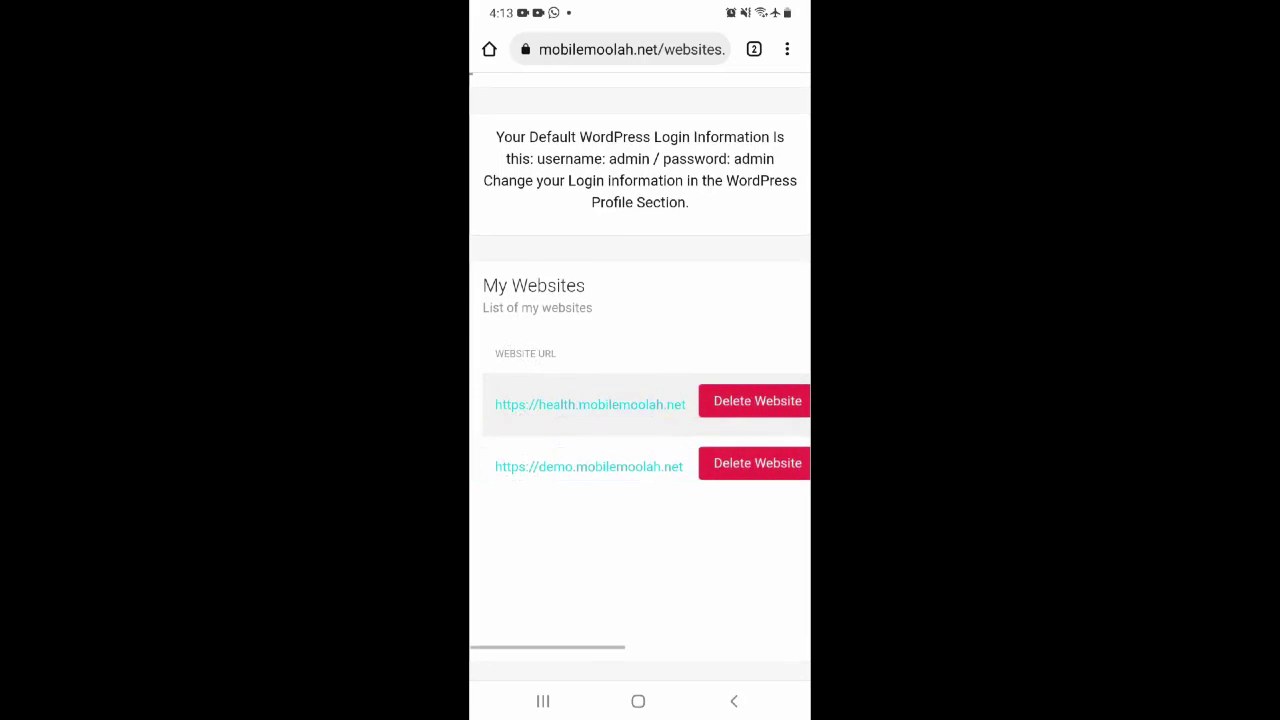
scroll(640, 380, "up", 4)
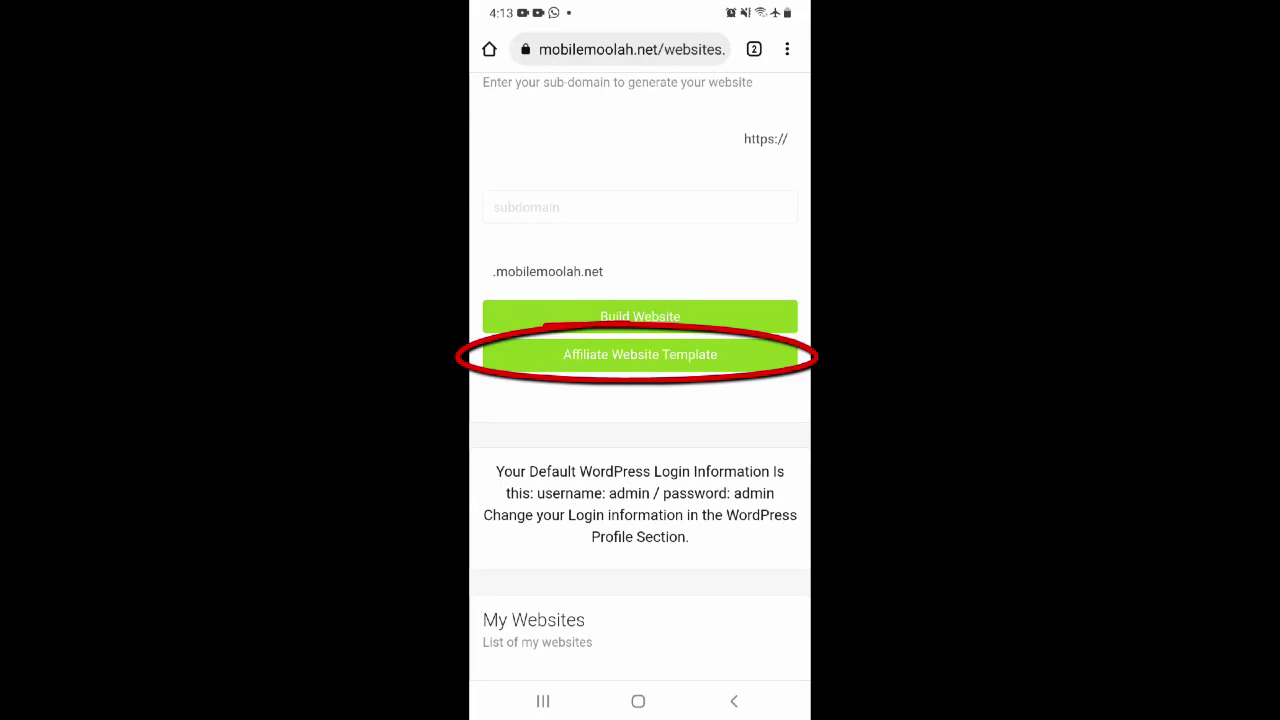
left_click(640, 354)
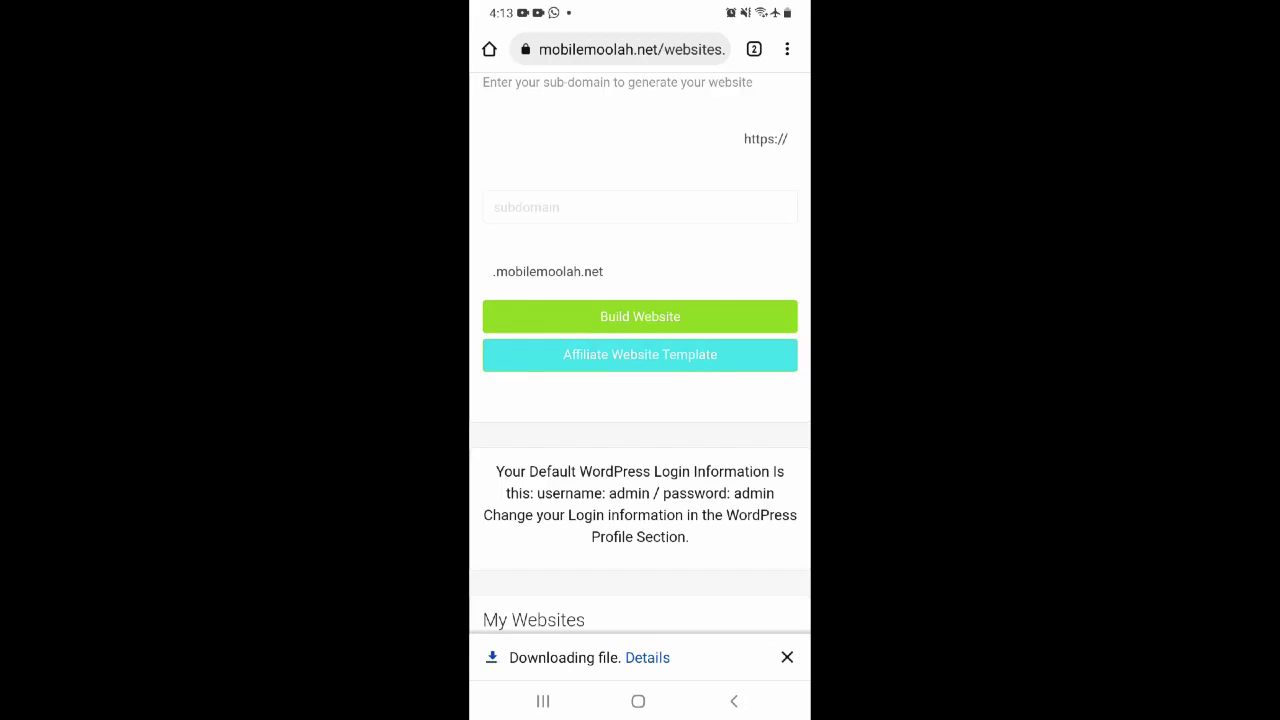
Check the progress of the 30.41 MB affiliate website template download
left_click(647, 657)
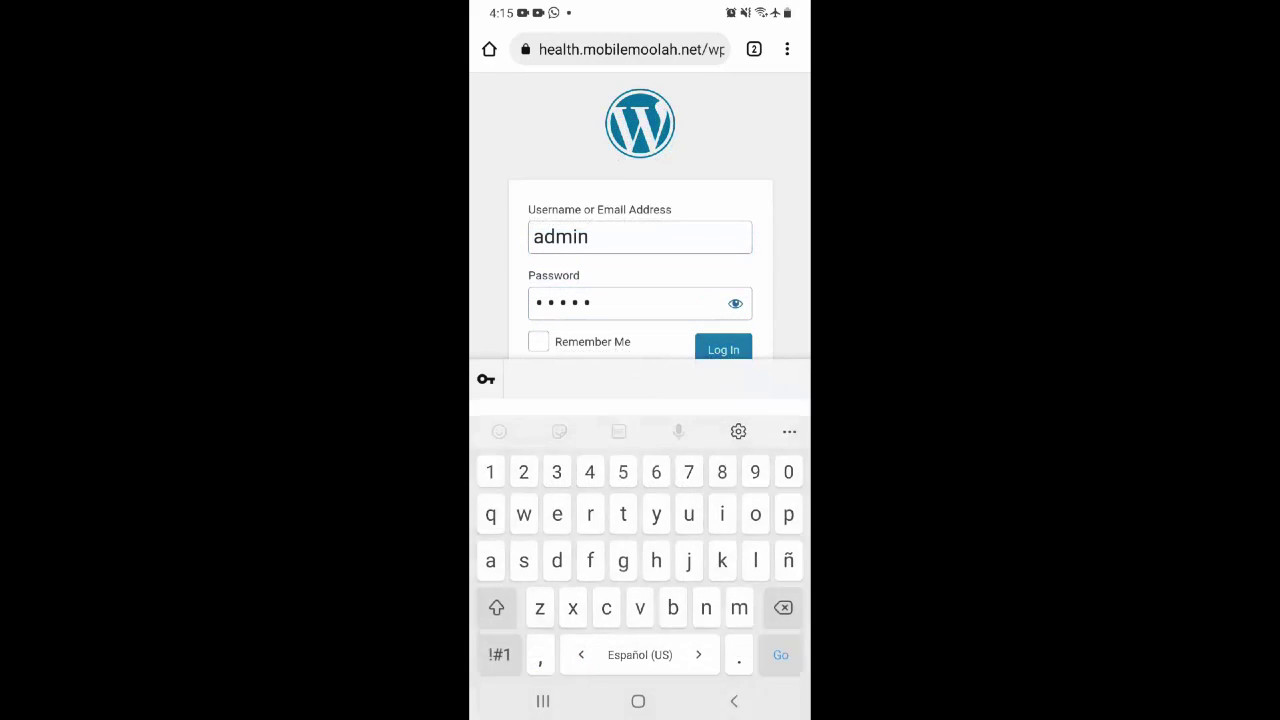
Log in to the health.mobilemoolah.net WordPress admin dashboard
left_click(723, 348)
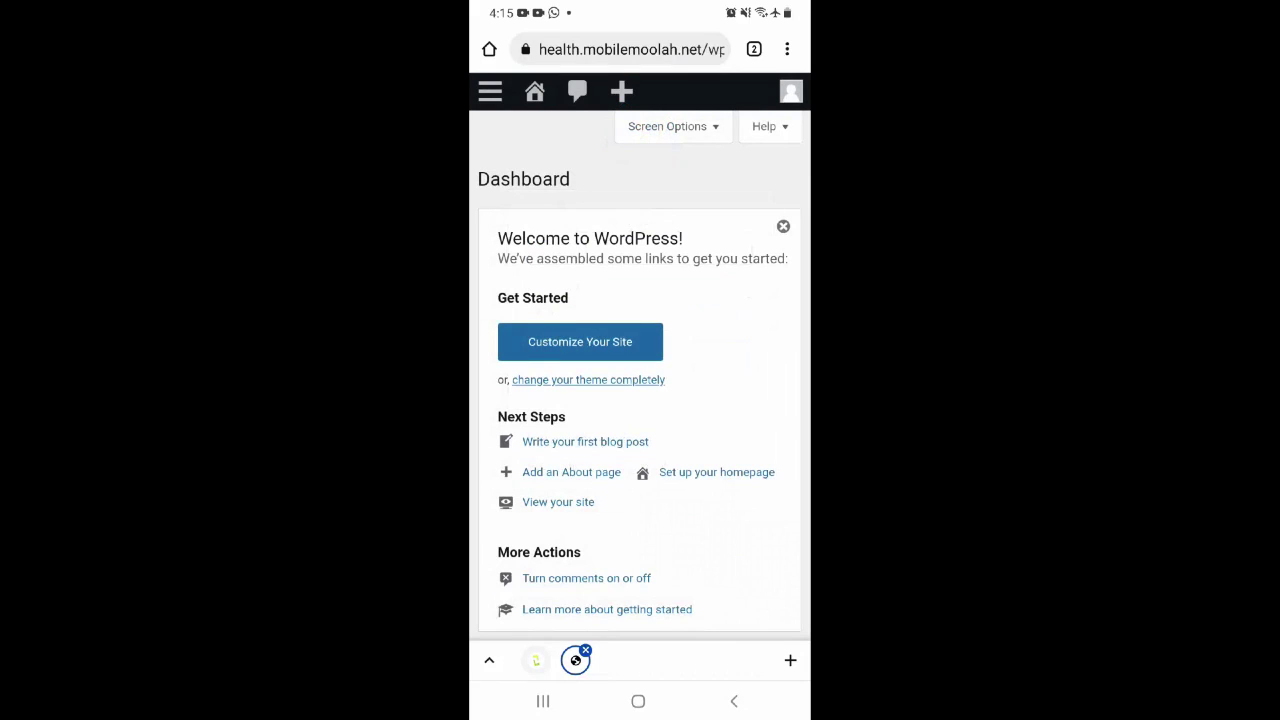
scroll(640, 400, "down", 6)
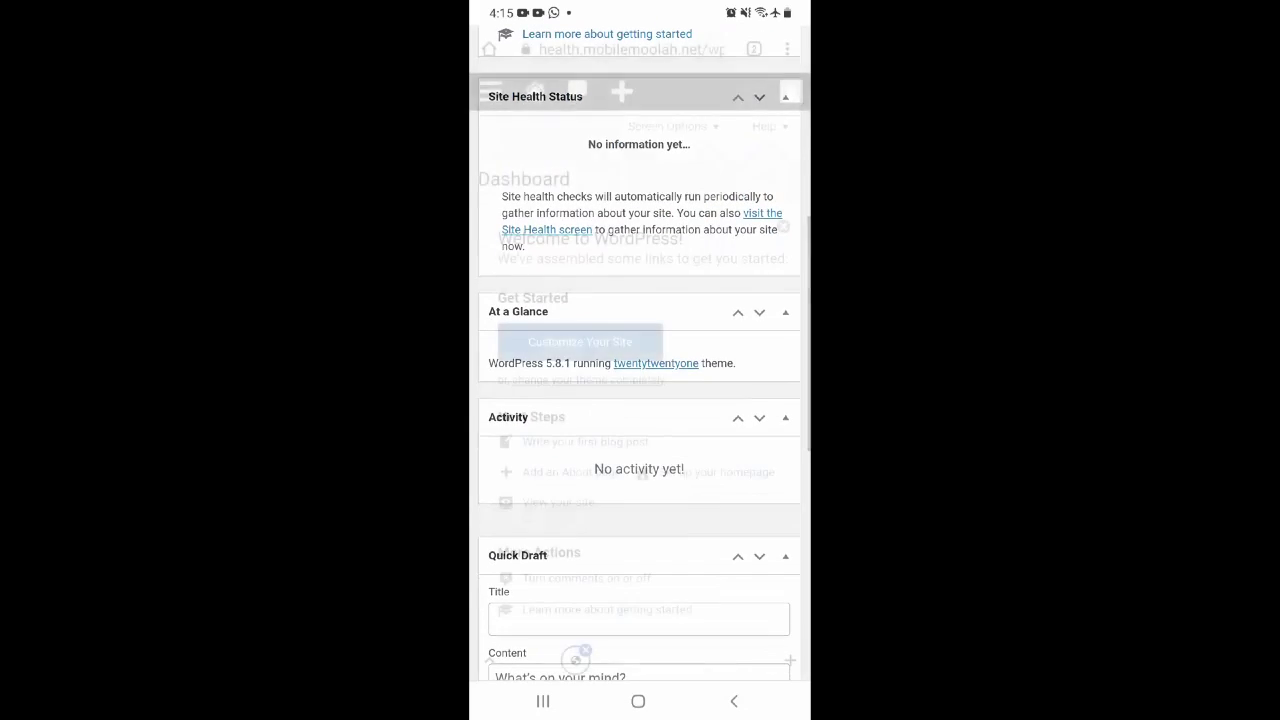
scroll(640, 400, "up", 3)
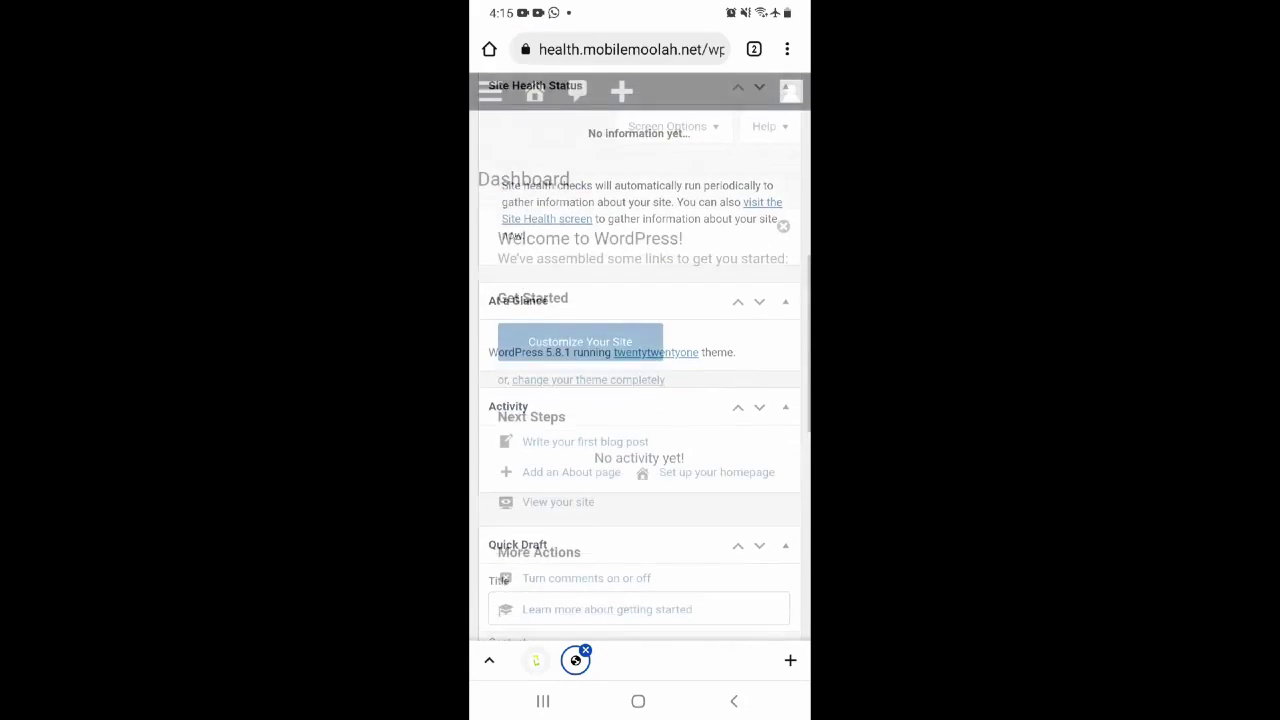
Go to the All-in-One WP Migration Import page
left_click(490, 91)
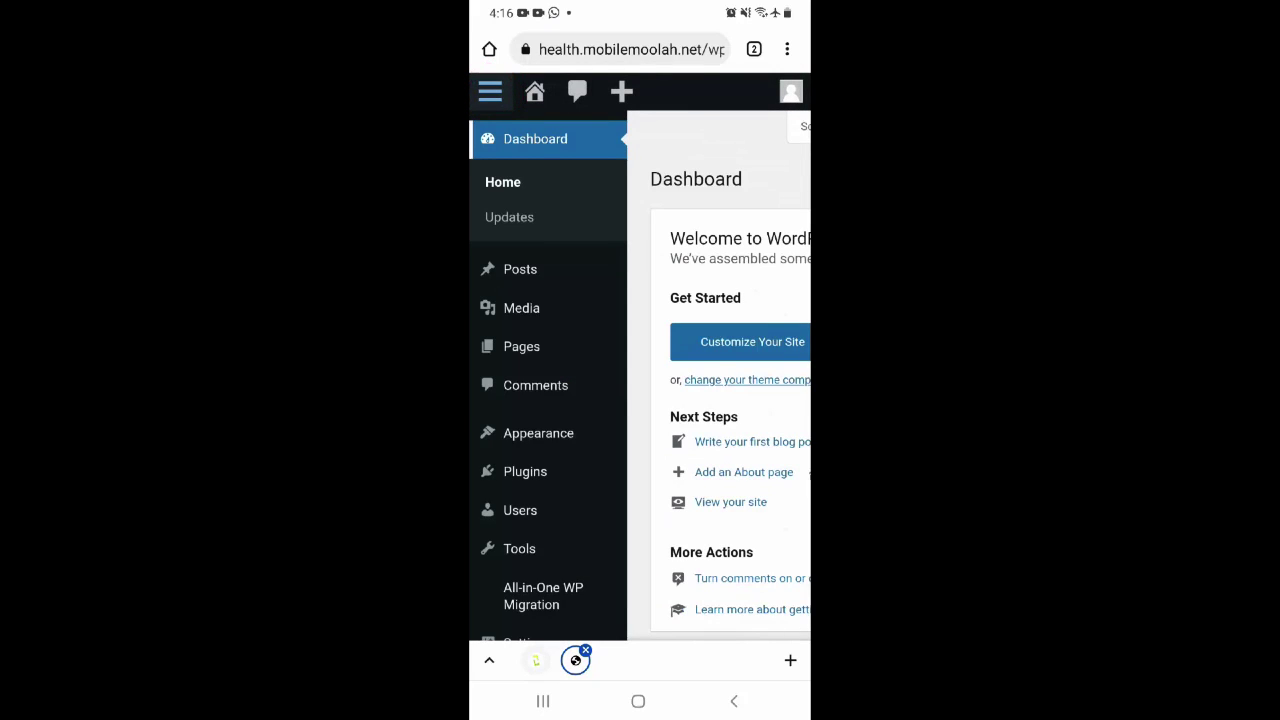
scroll(640, 350, "down", 2)
left_click(543, 431)
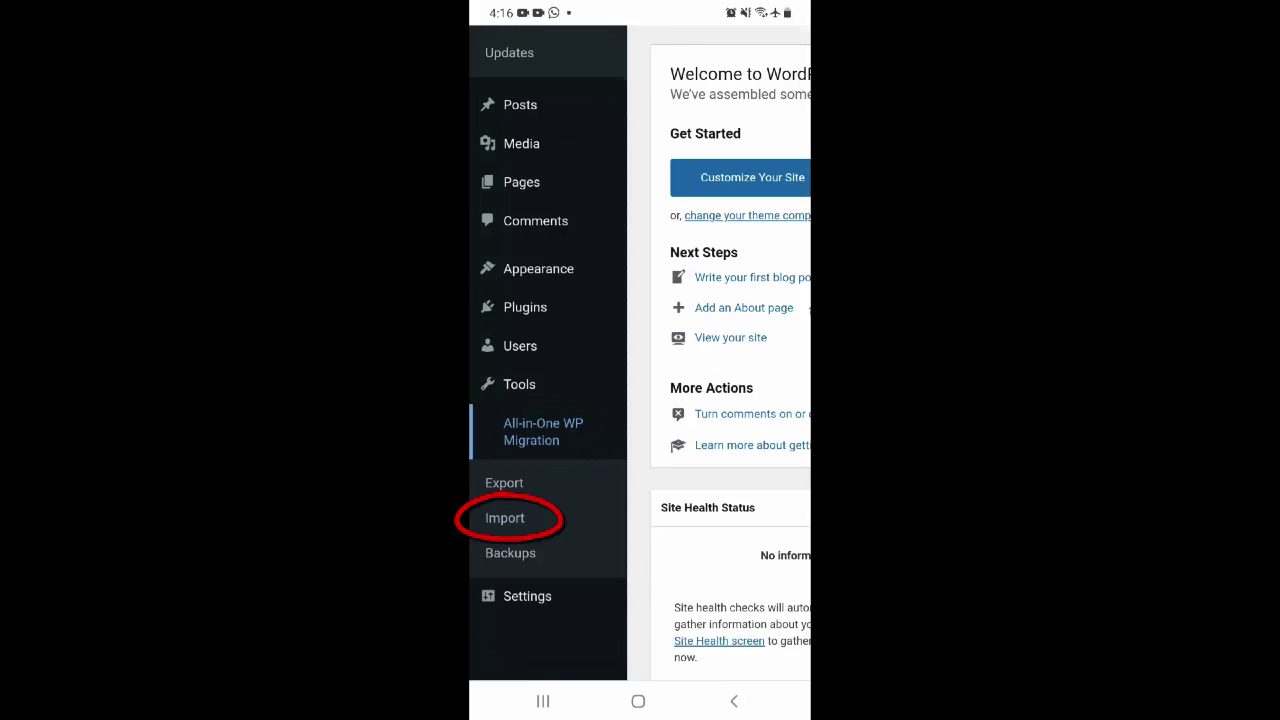
left_click(505, 517)
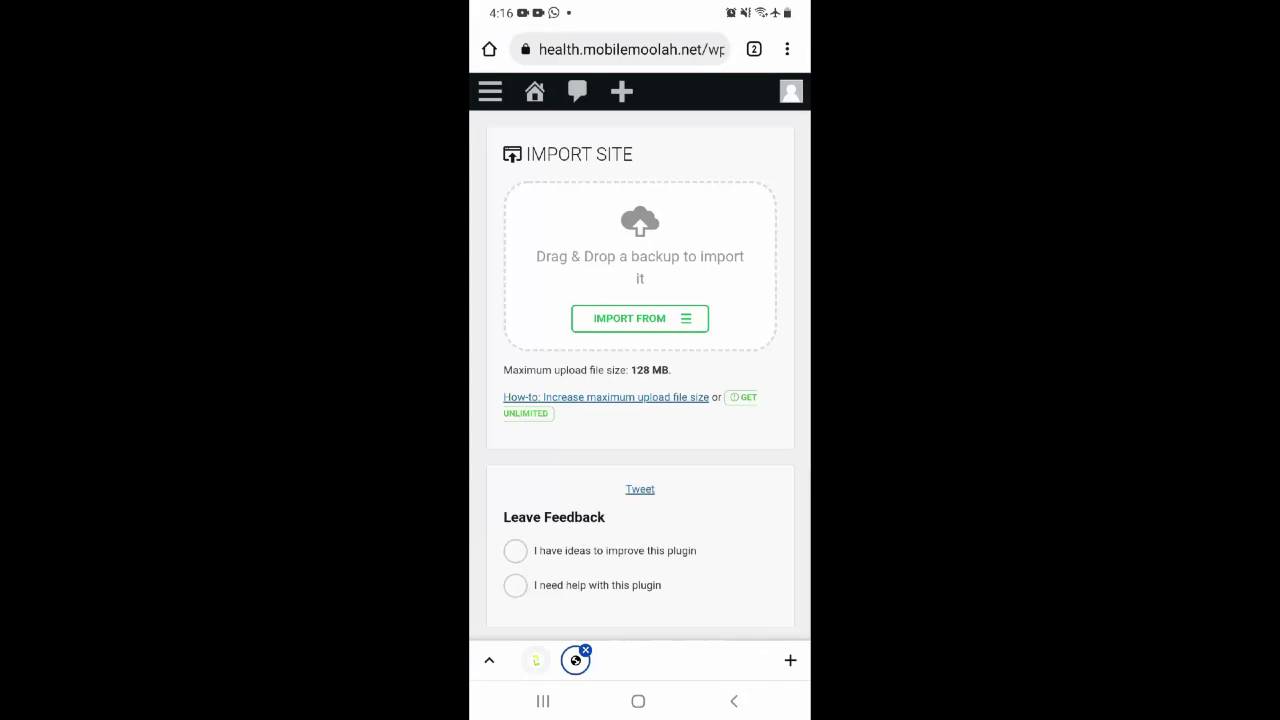
Import the downloaded .wpress backup from a file, overwriting the current site
left_click(629, 318)
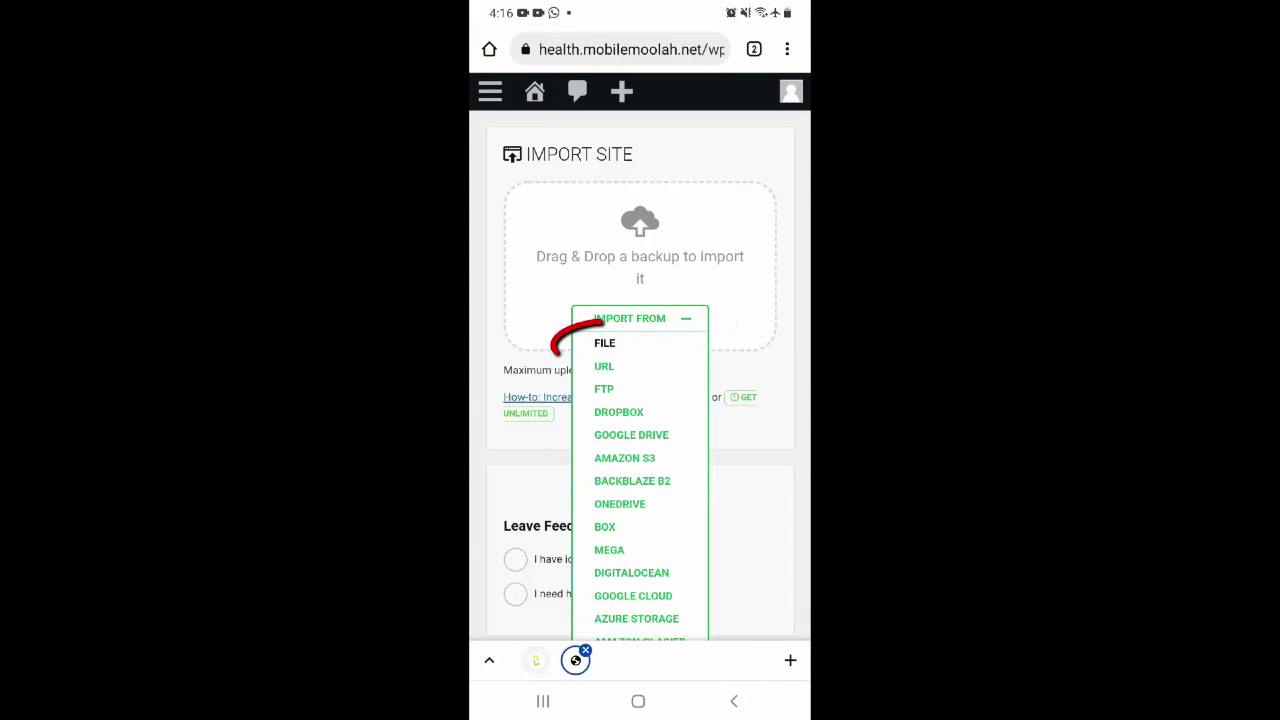
left_click(604, 343)
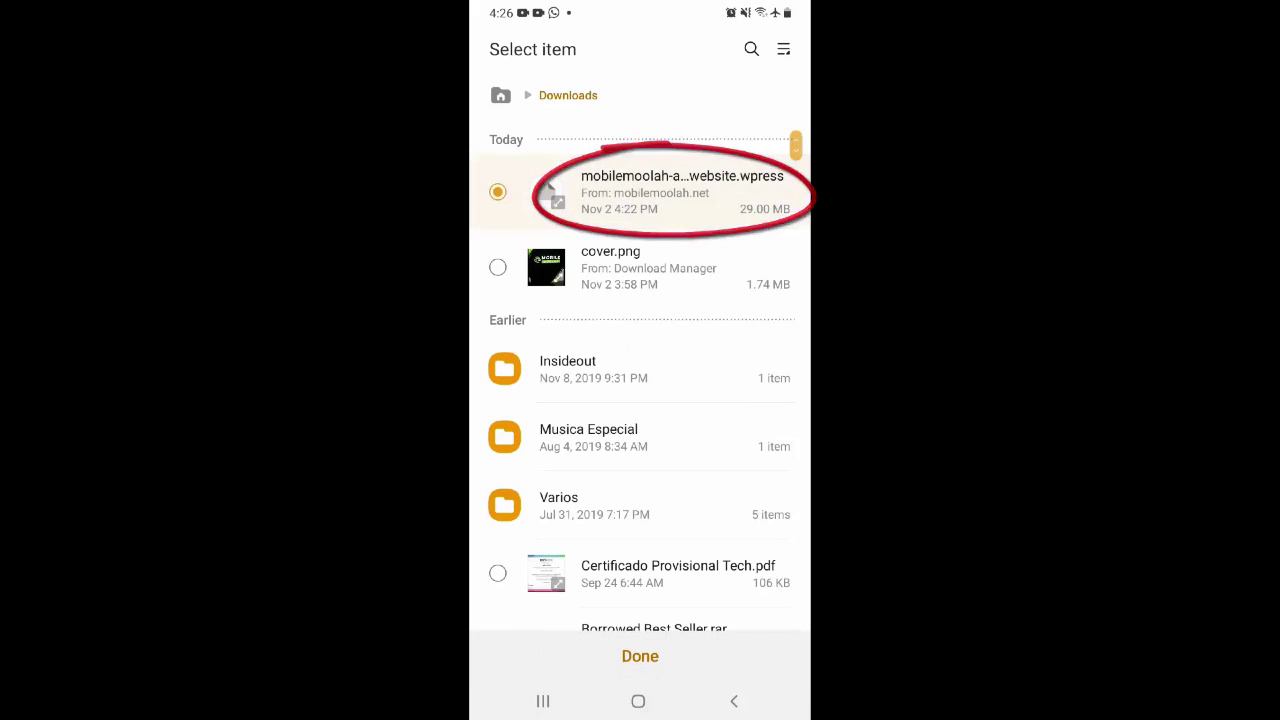
left_click(640, 655)
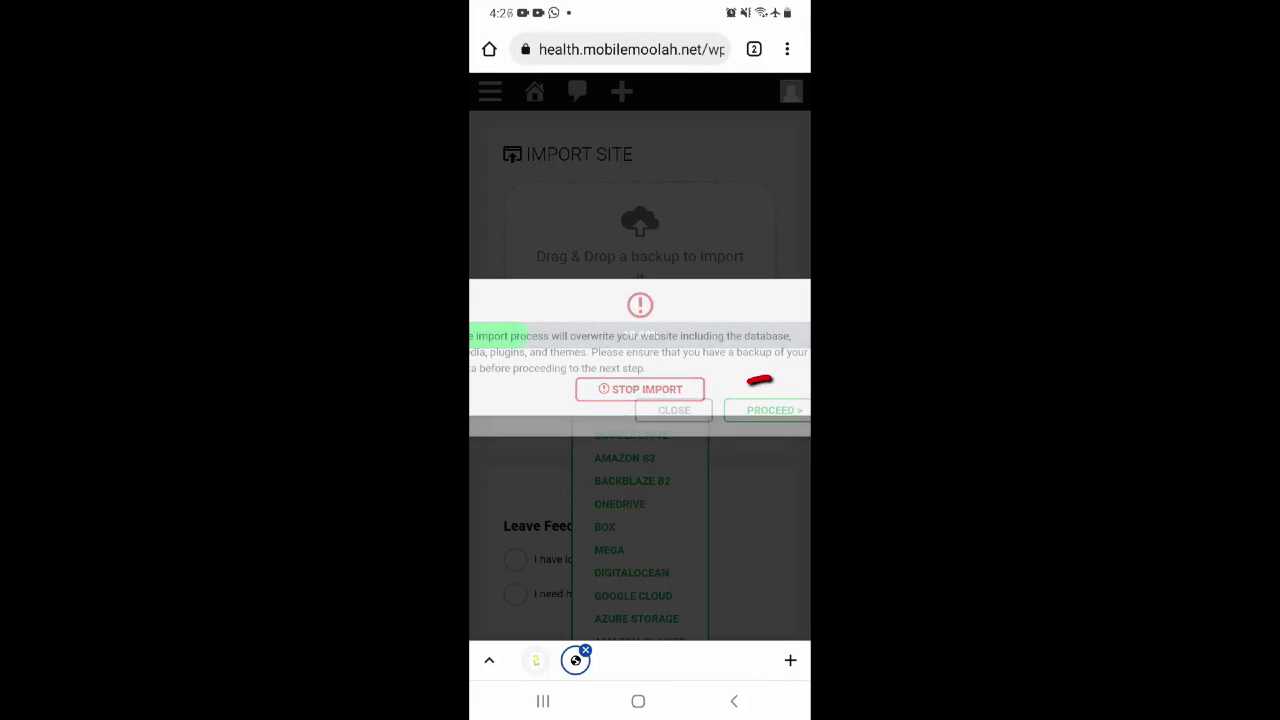
left_click(774, 410)
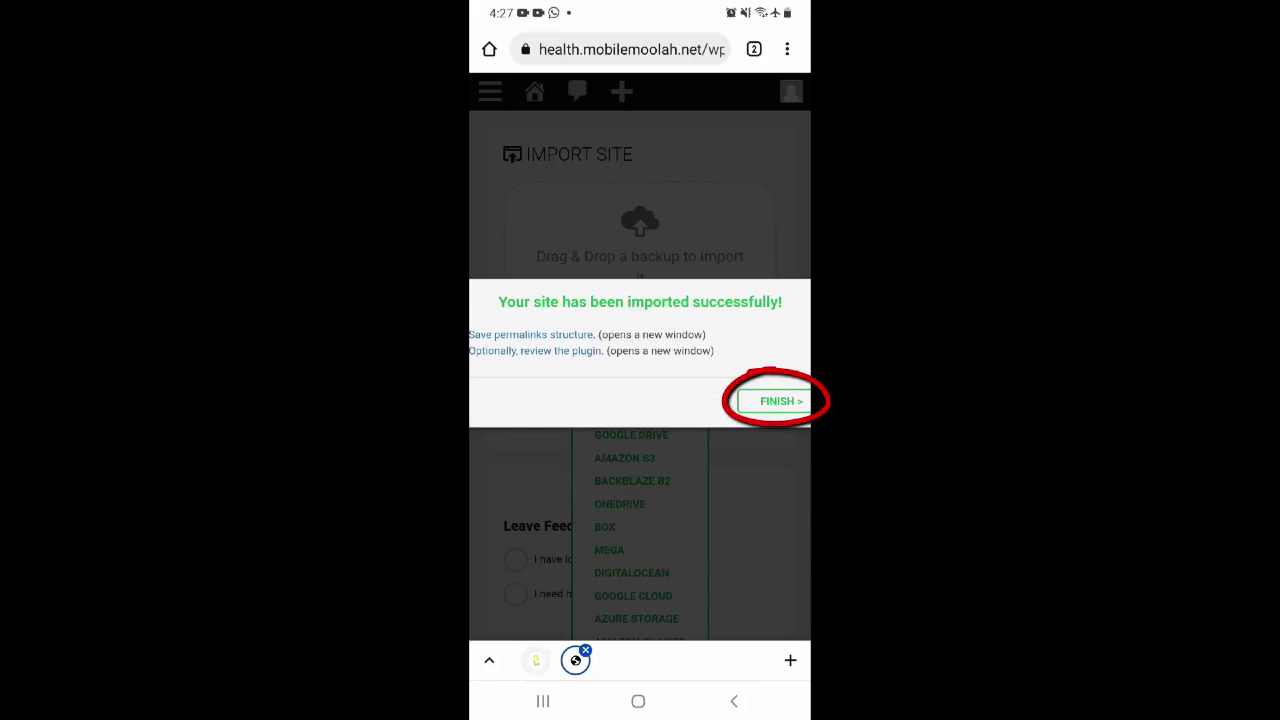
left_click(771, 397)
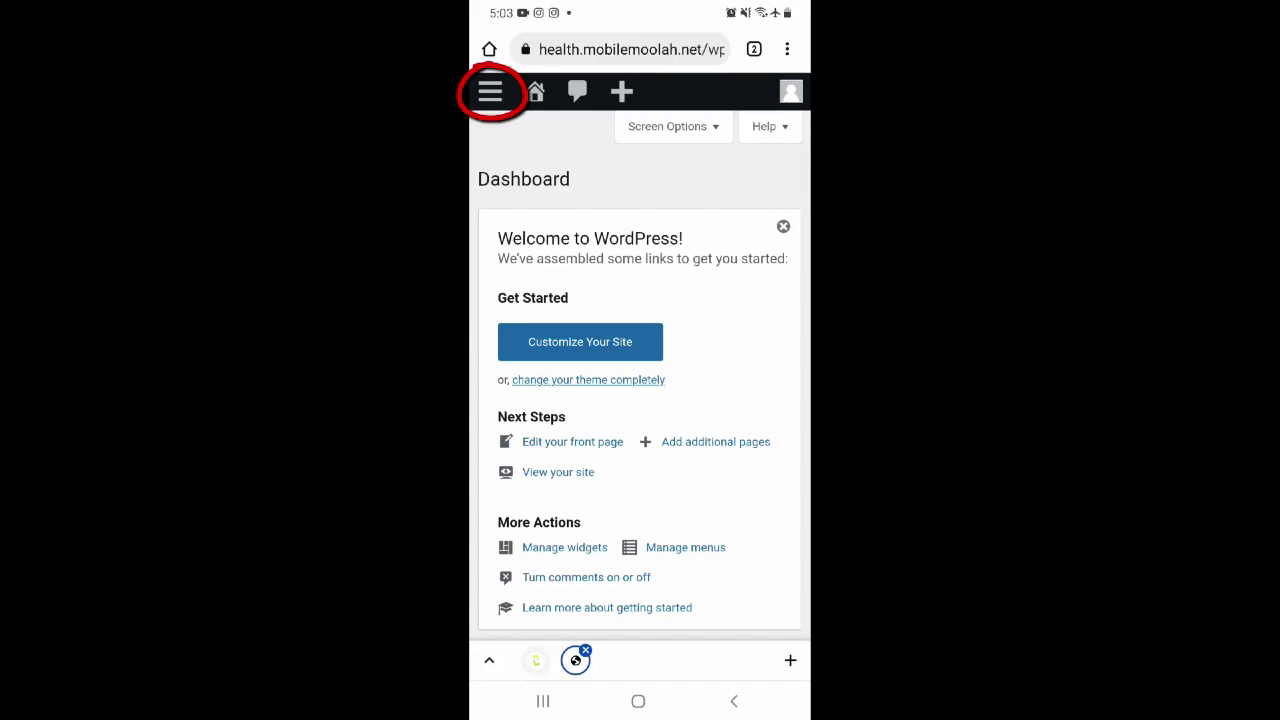
Open the MMPoster ClickBank Marketplace Feed page
left_click(490, 91)
scroll(640, 400, "down", 5)
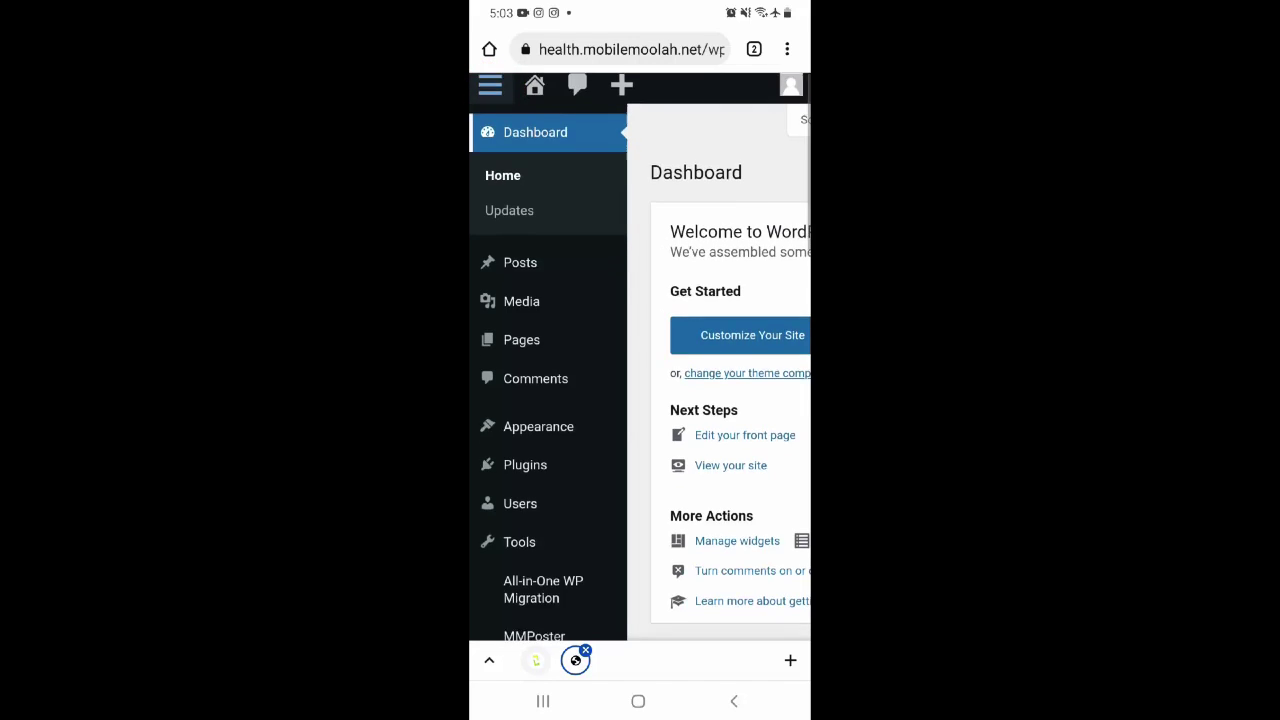
scroll(640, 360, "up", 3)
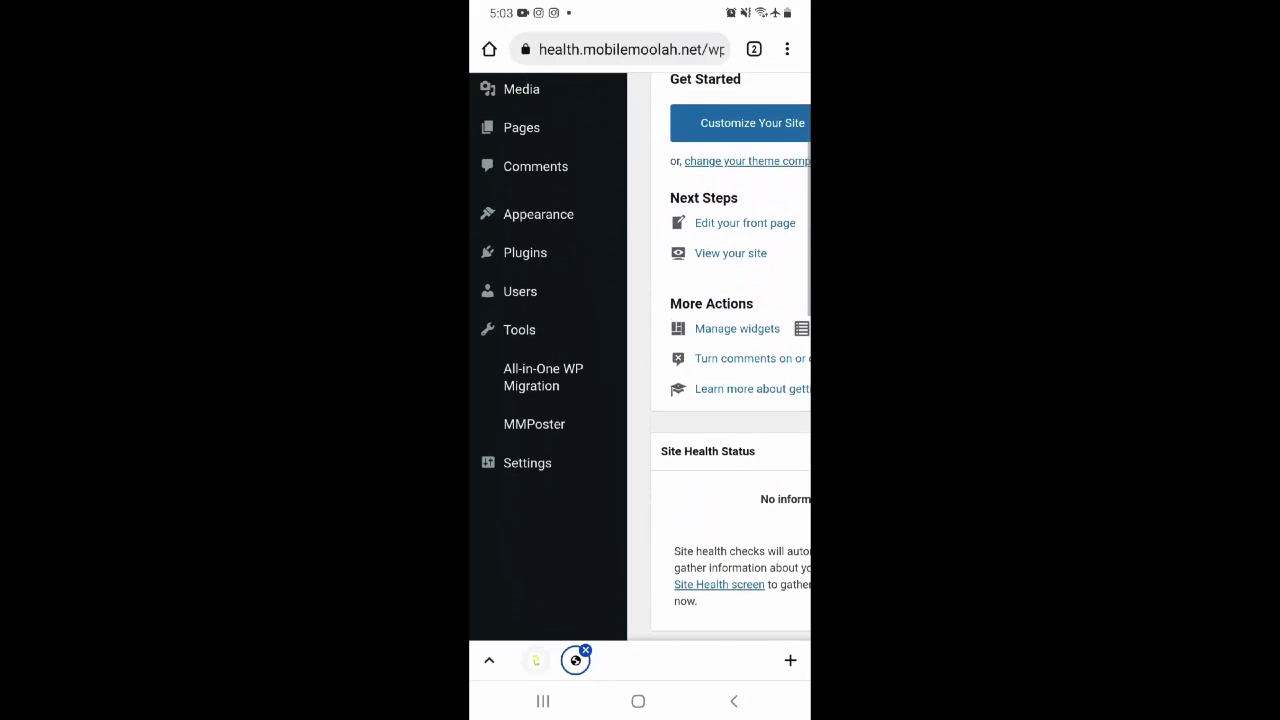
left_click(534, 424)
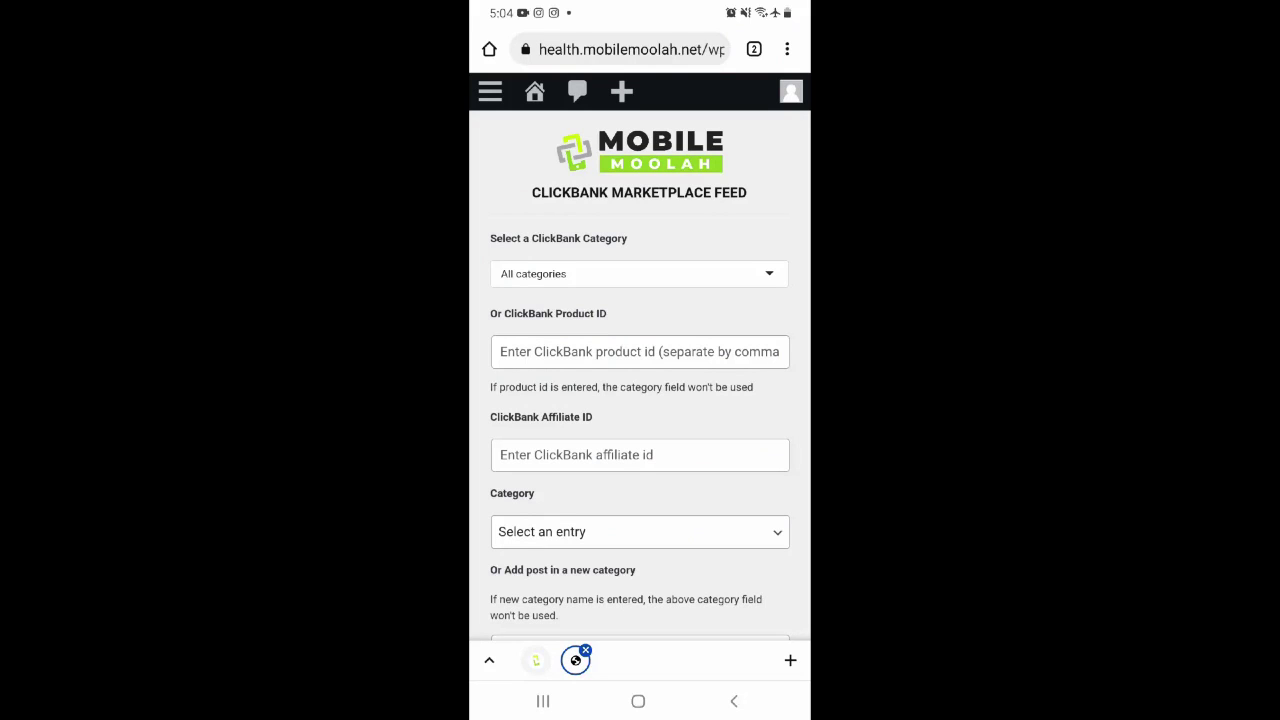
Choose Health & Fitness as the ClickBank category
left_click(630, 273)
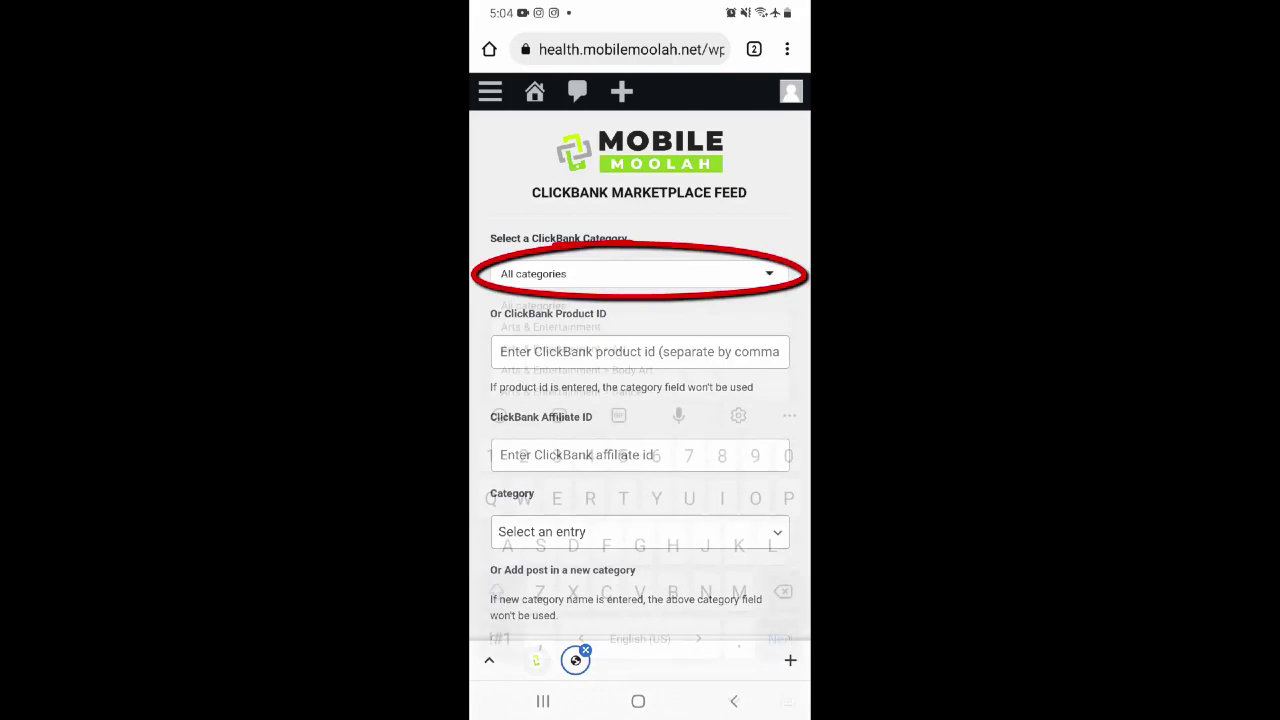
scroll(640, 380, "down", 5)
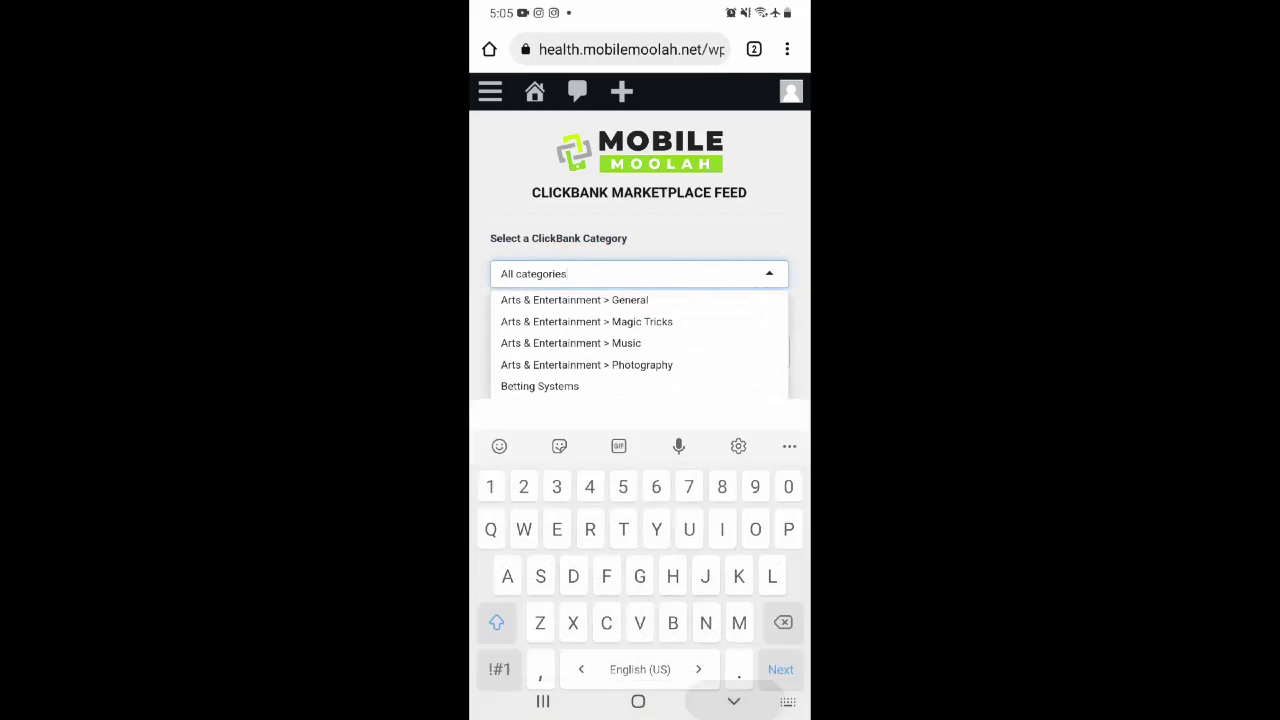
scroll(640, 380, "down", 10)
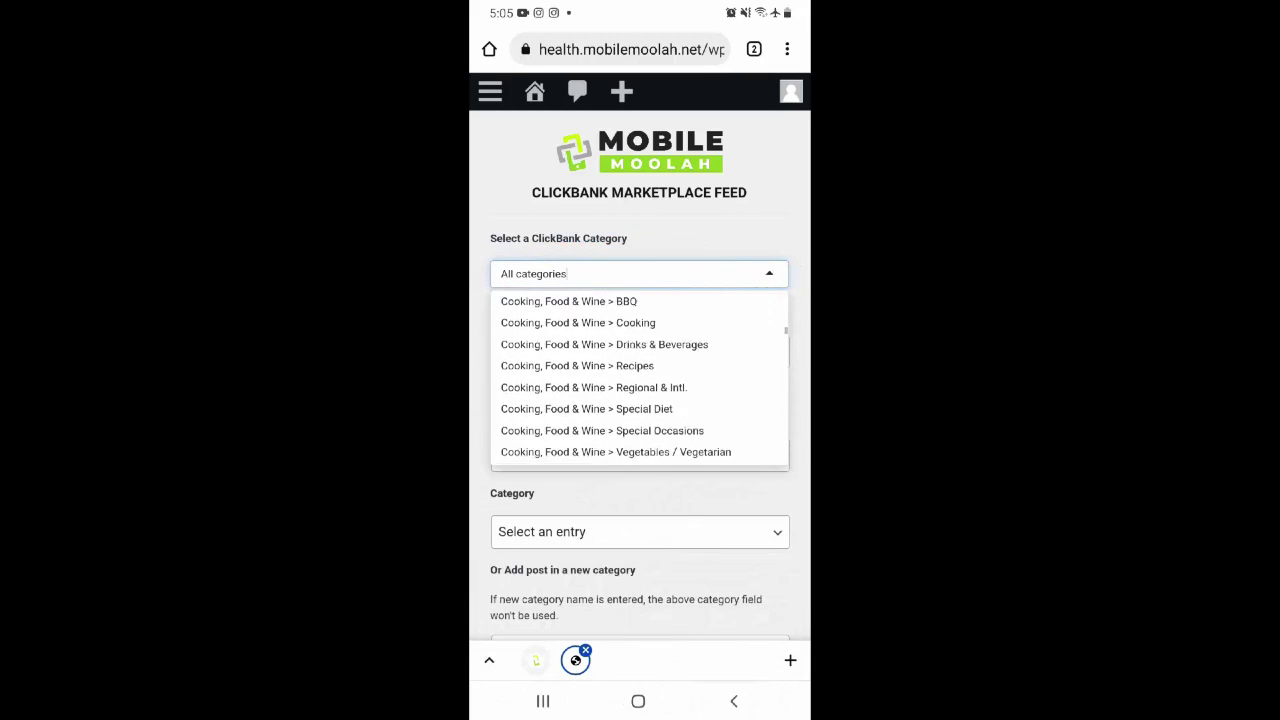
scroll(640, 380, "down", 10)
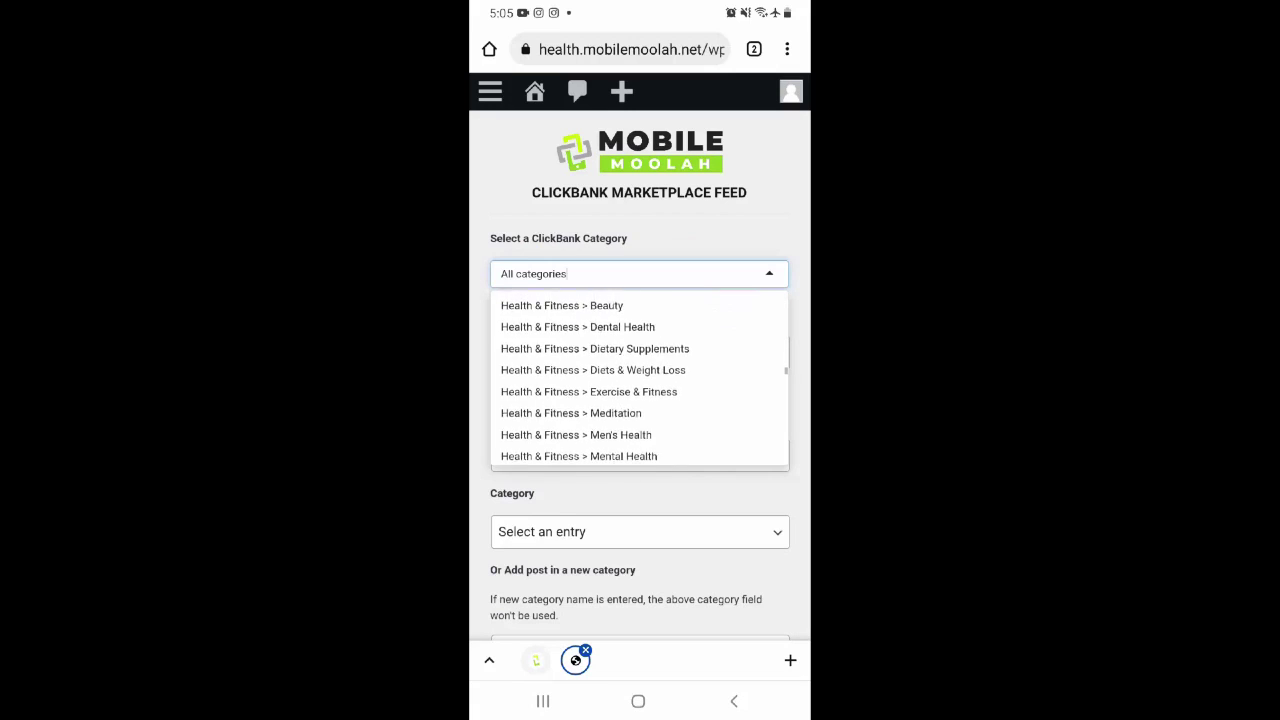
scroll(640, 380, "up", 3)
left_click(540, 389)
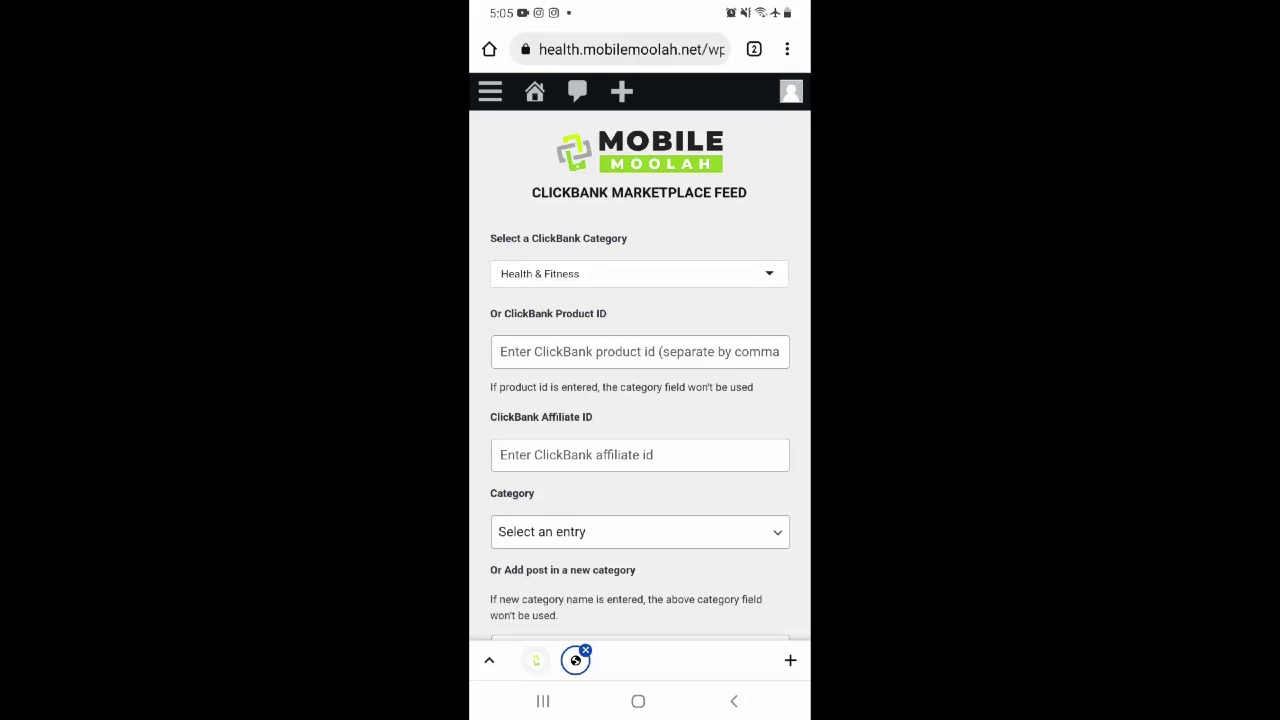
left_click(640, 454)
Enter the ClickBank affiliate ID in the feed form
type("yoclickbankid")
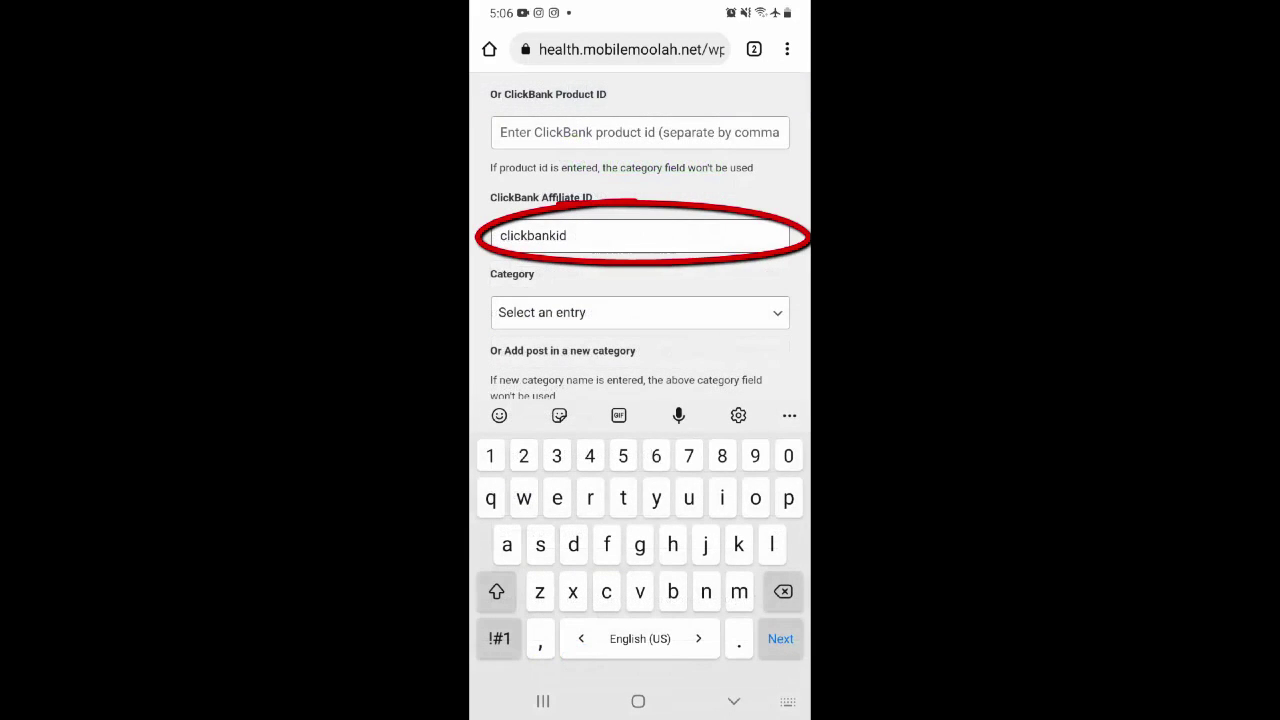
type("ur")
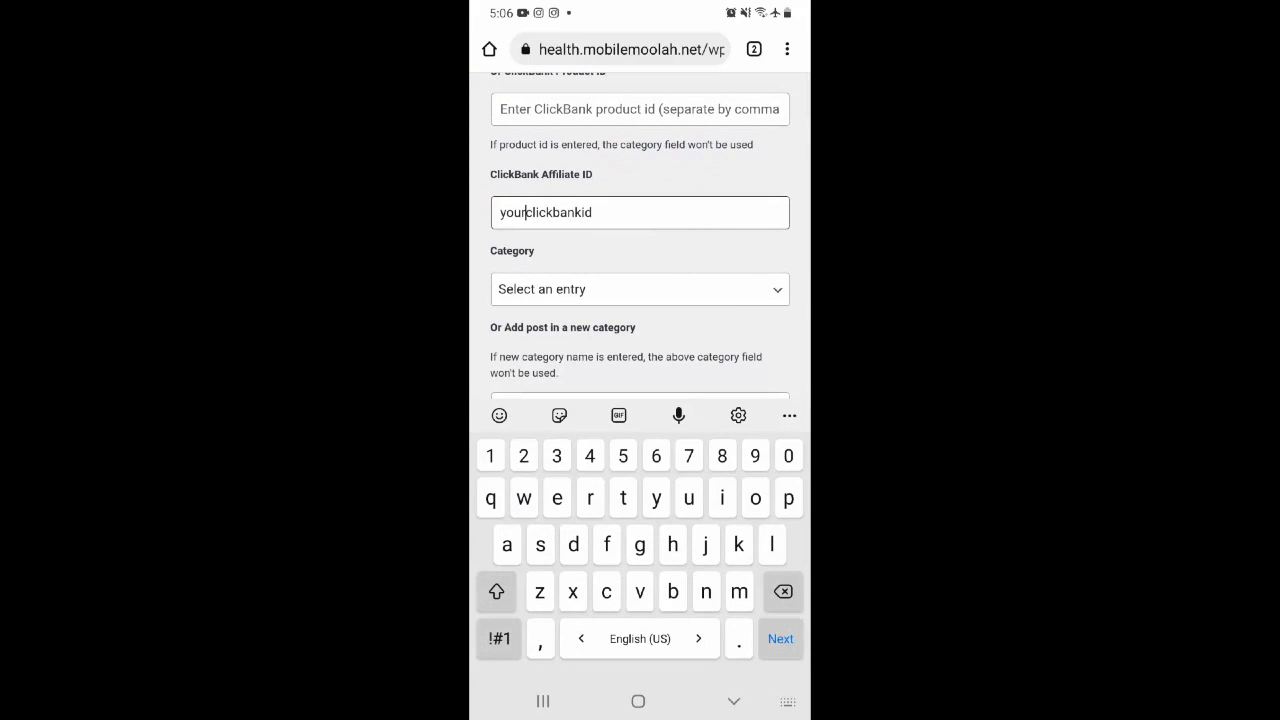
left_click(640, 289)
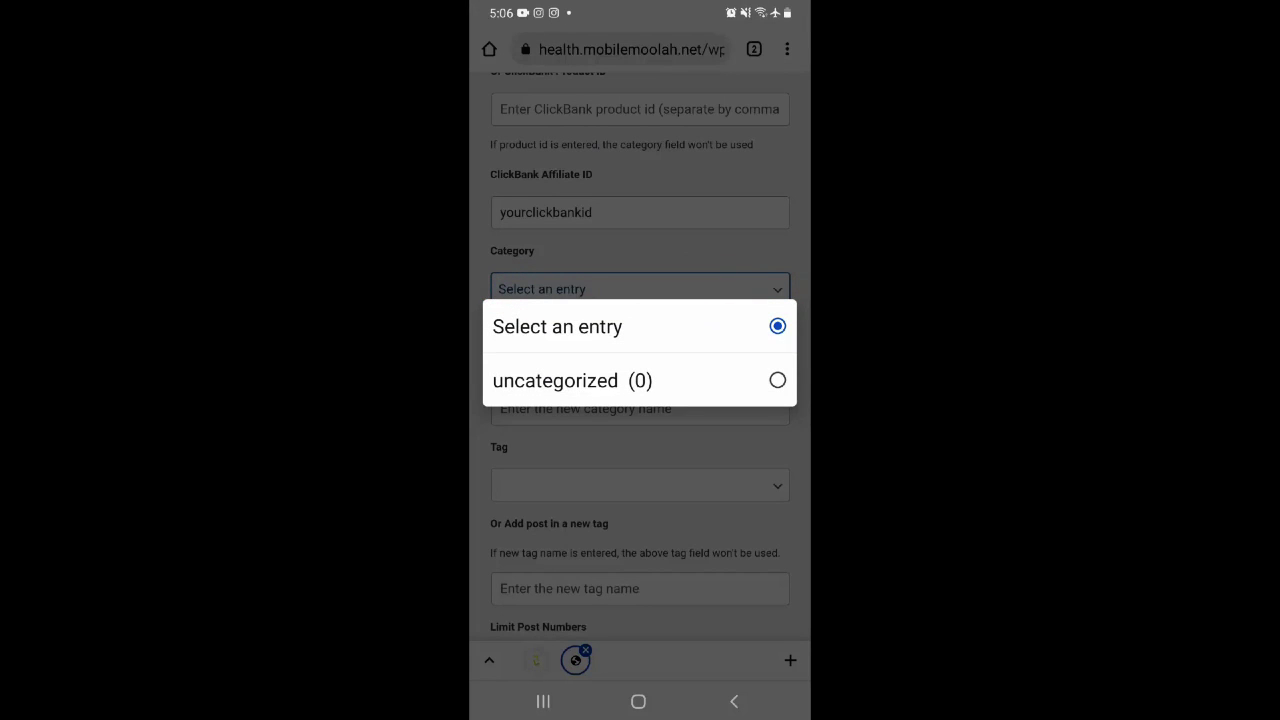
key("Escape")
Post into a new 'Health' category, limited to 10 posts, and create them
left_click(640, 408)
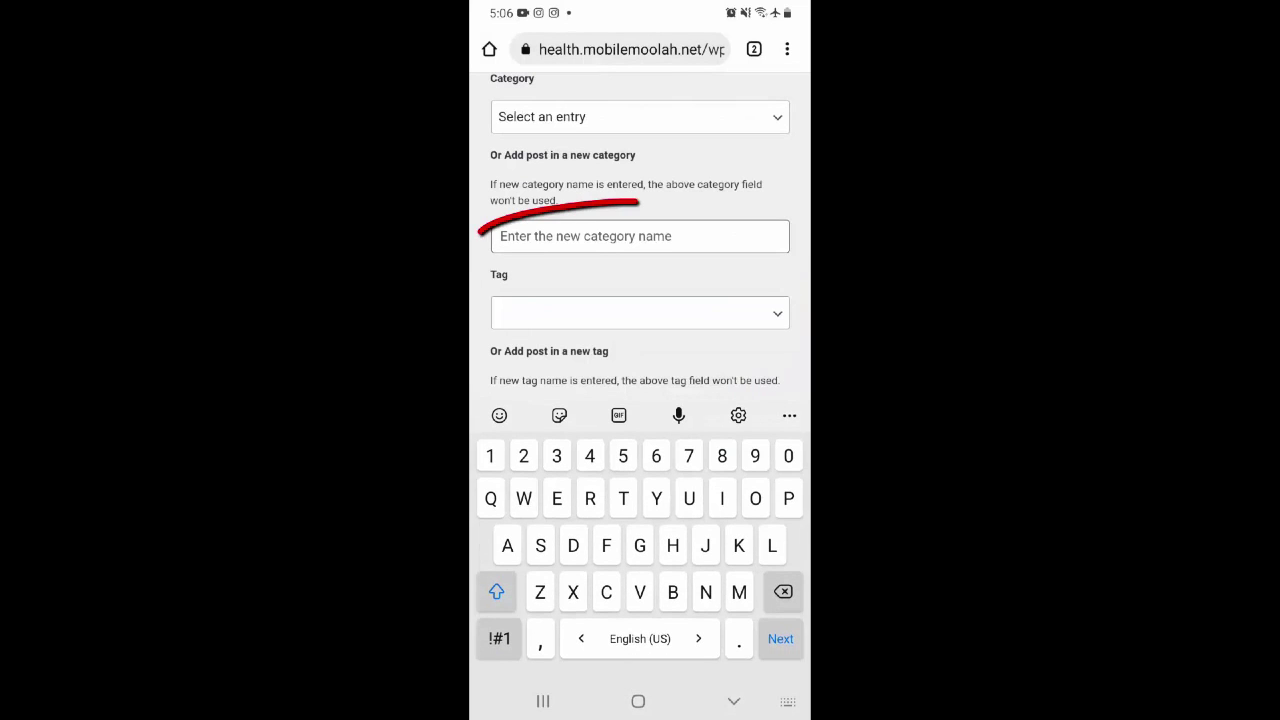
type("Health")
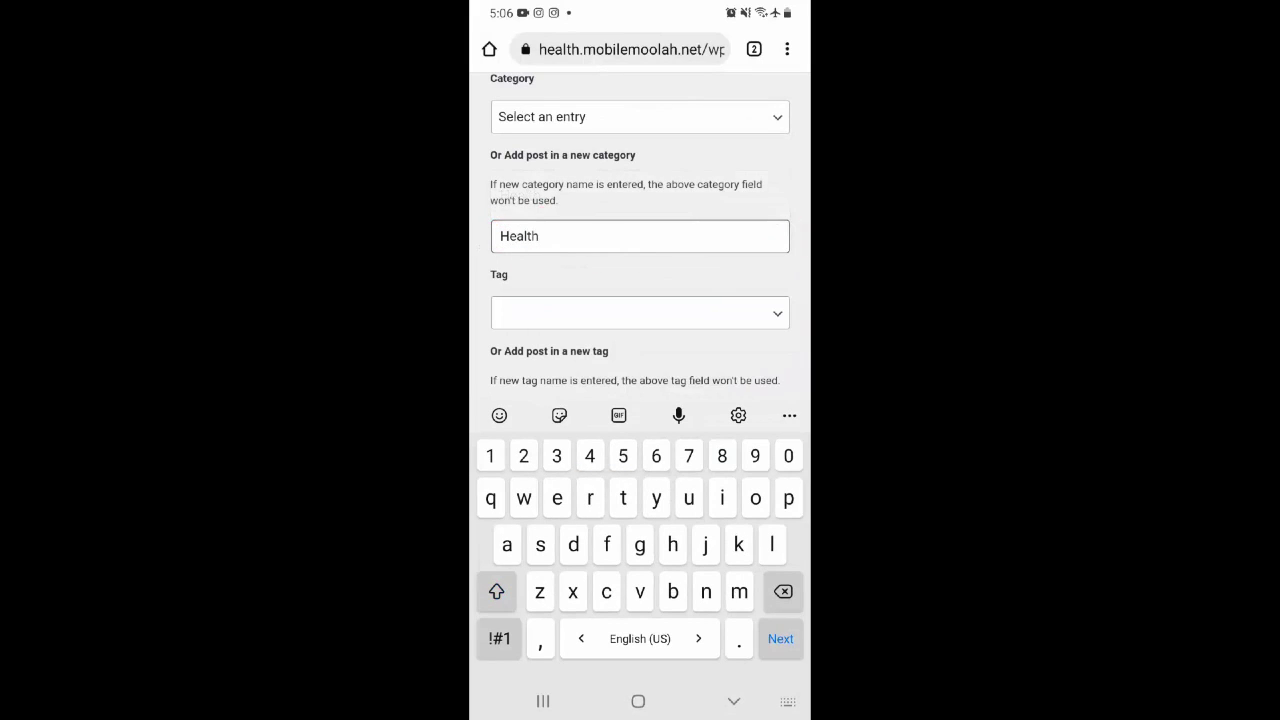
scroll(640, 230, "down", 5)
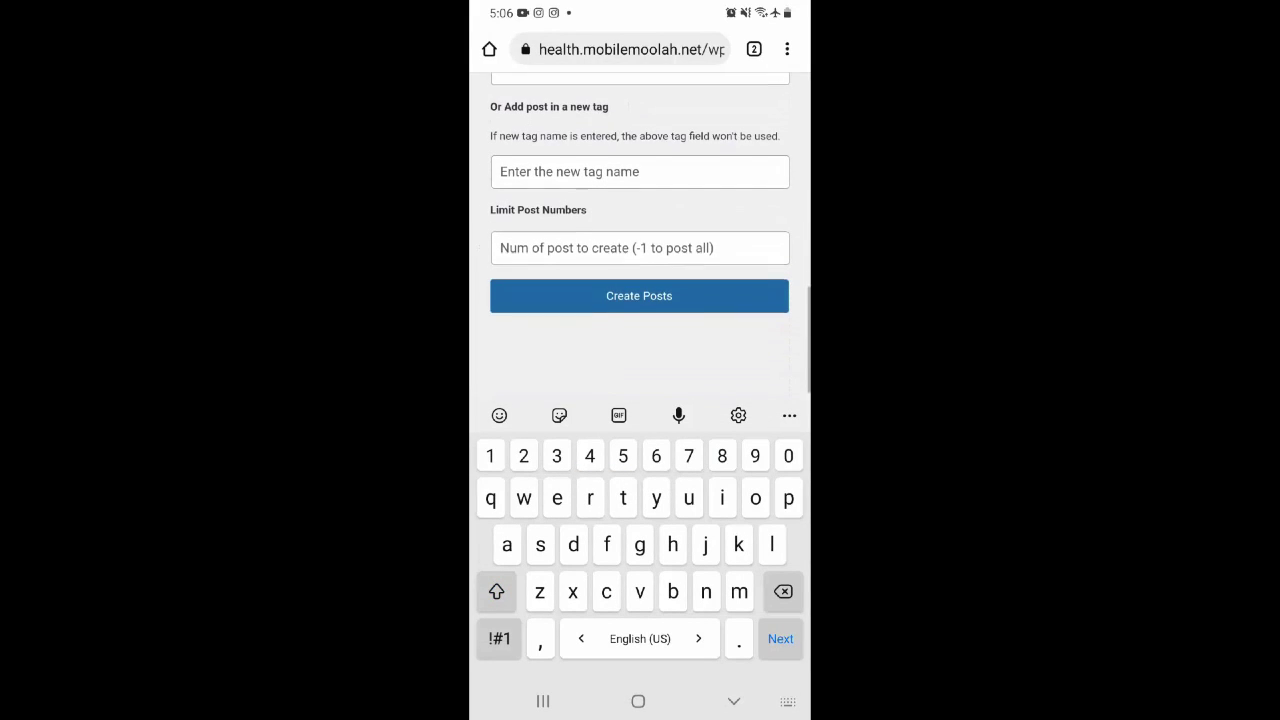
left_click(640, 239)
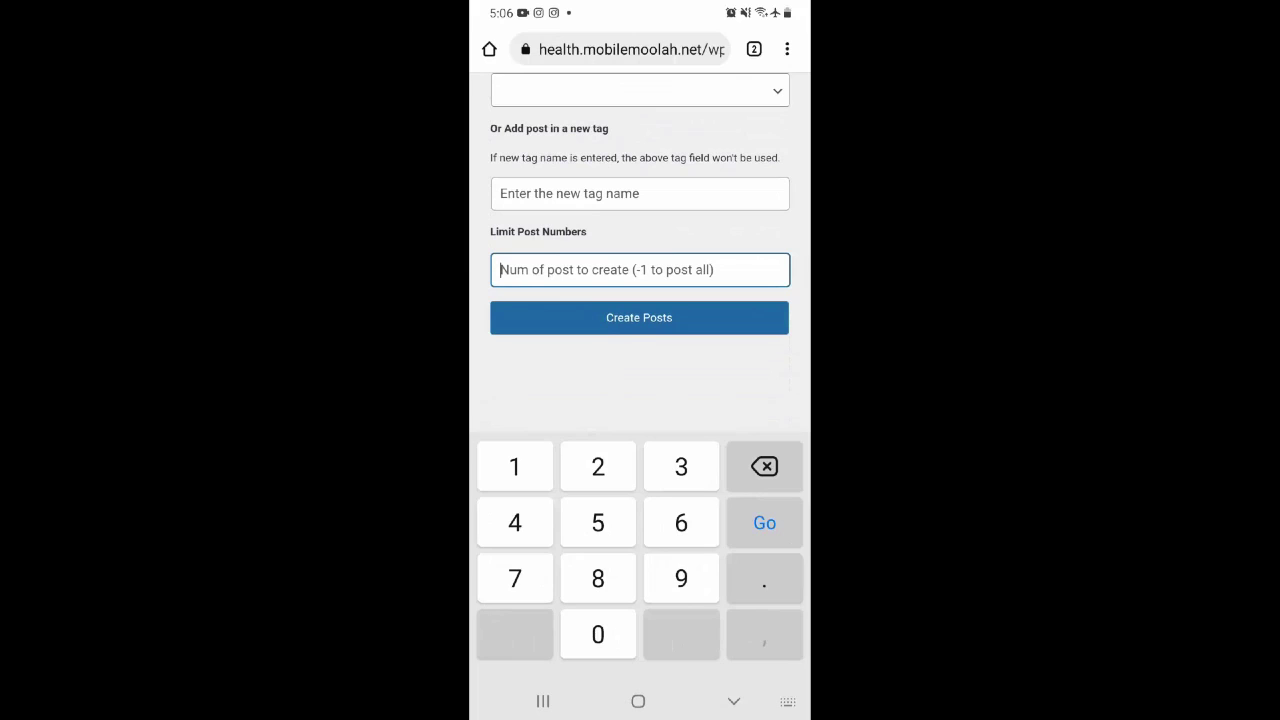
type("10")
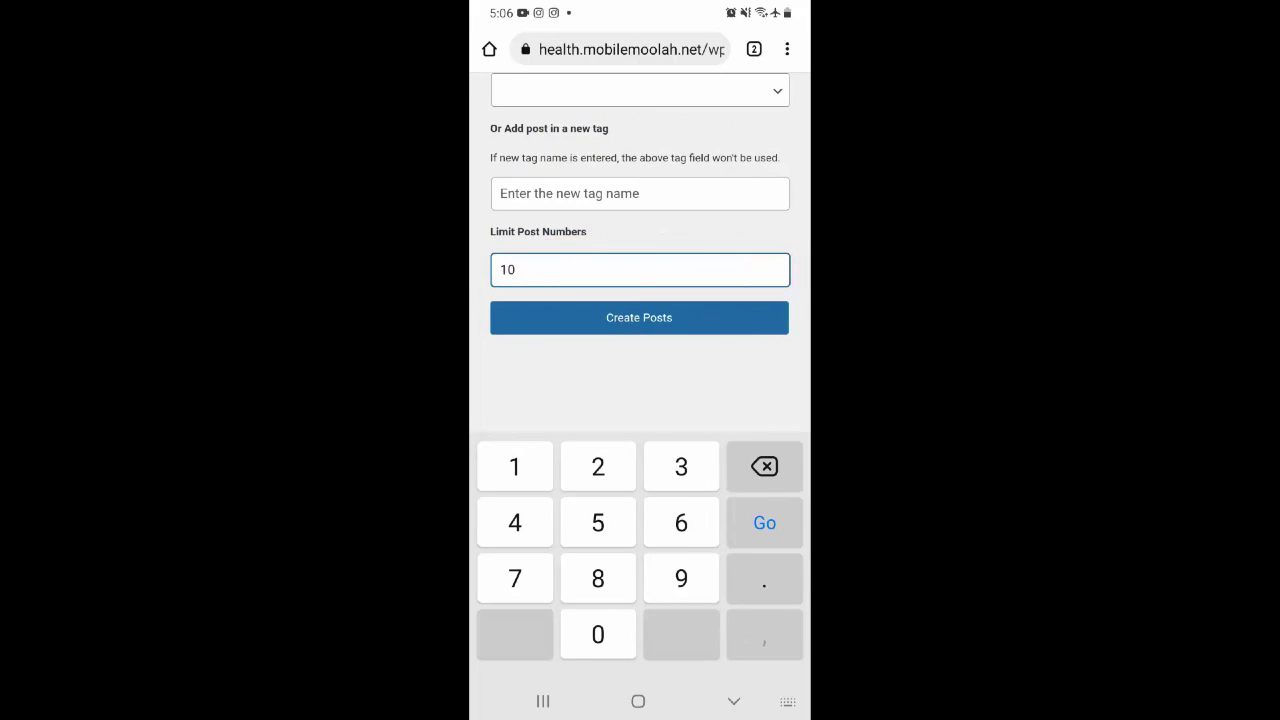
left_click(639, 317)
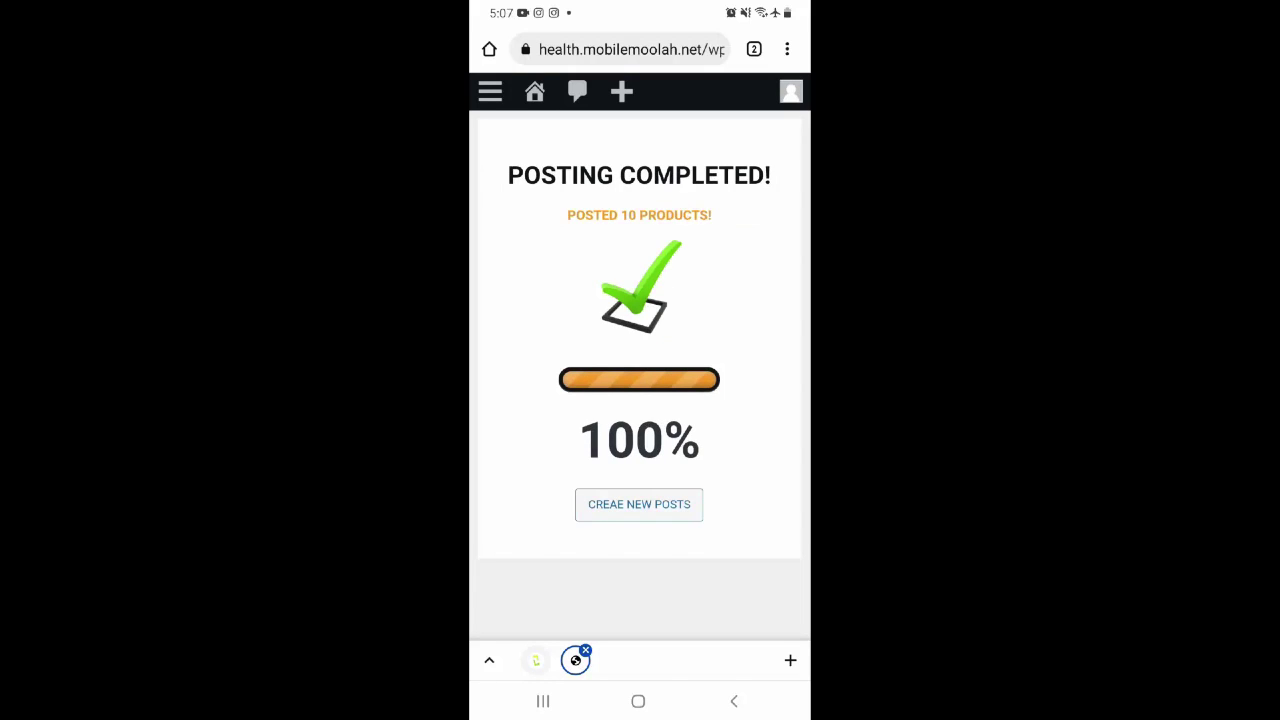
Expand the Posts section in the WordPress admin menu
left_click(490, 91)
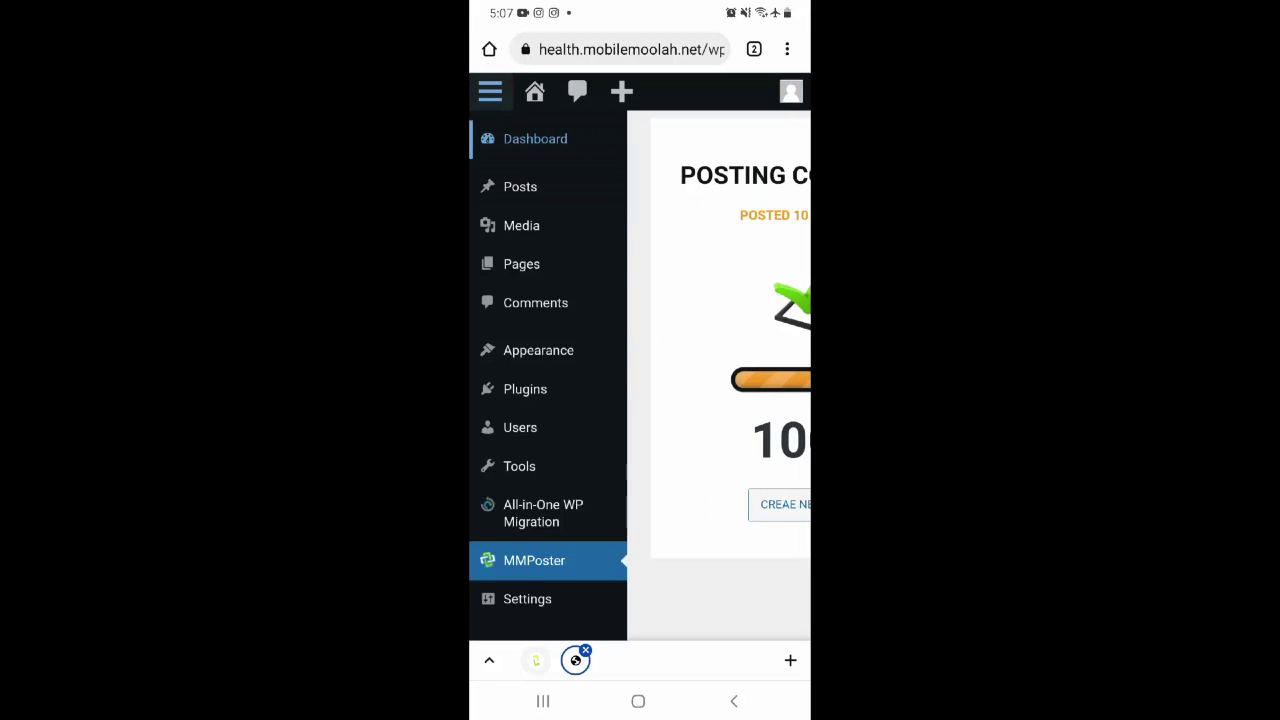
left_click(520, 186)
Open All Posts and scroll the Smoothie Diet post to its Health category, recent posts and footer
left_click(511, 229)
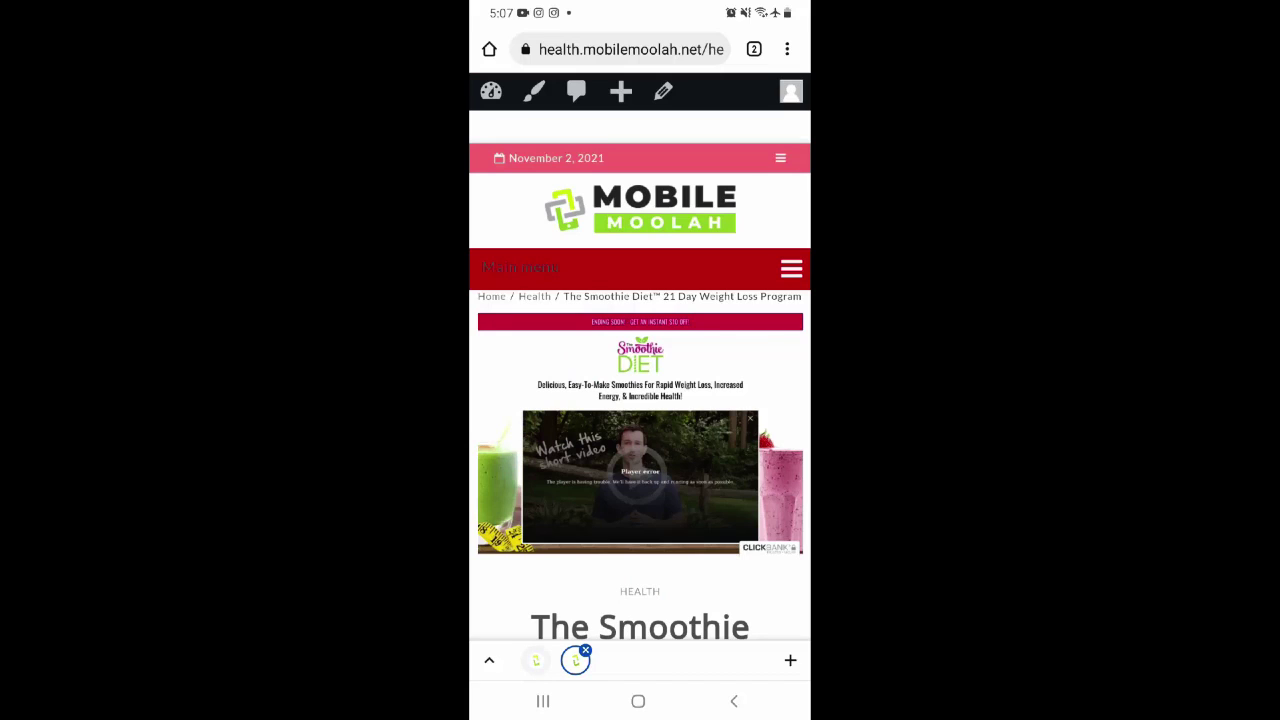
scroll(640, 400, "down", 3)
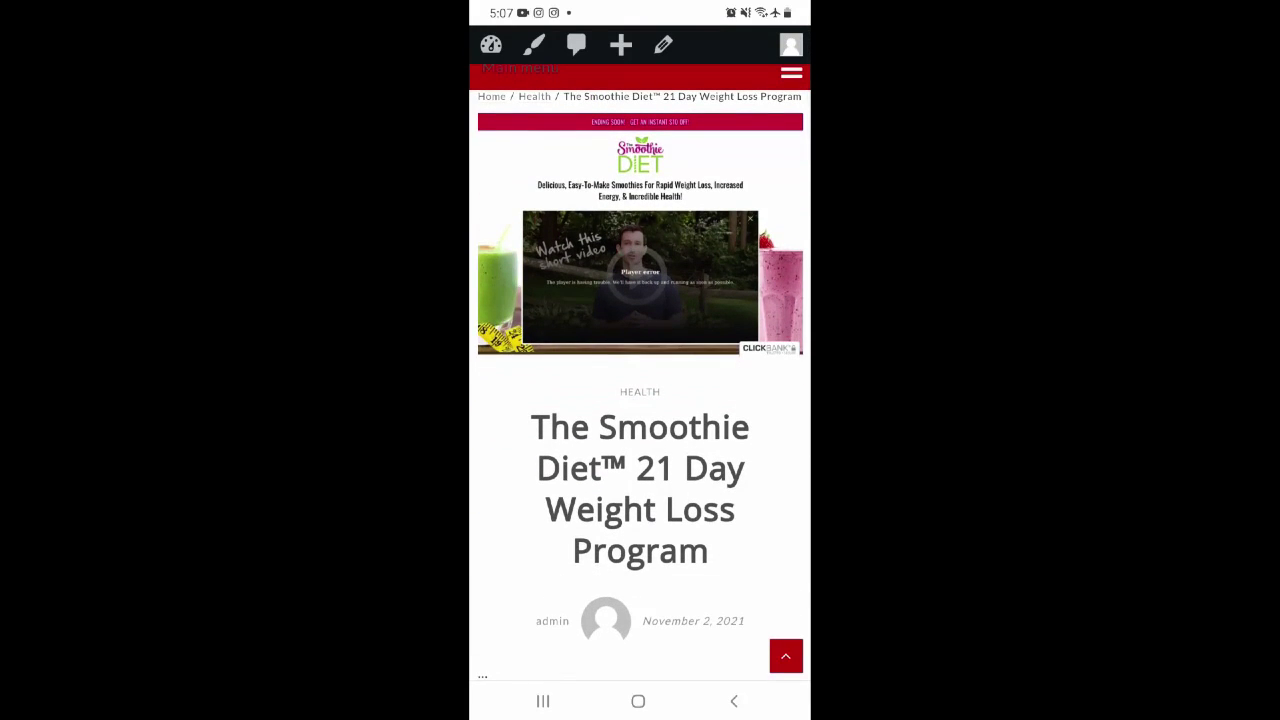
scroll(640, 400, "down", 3)
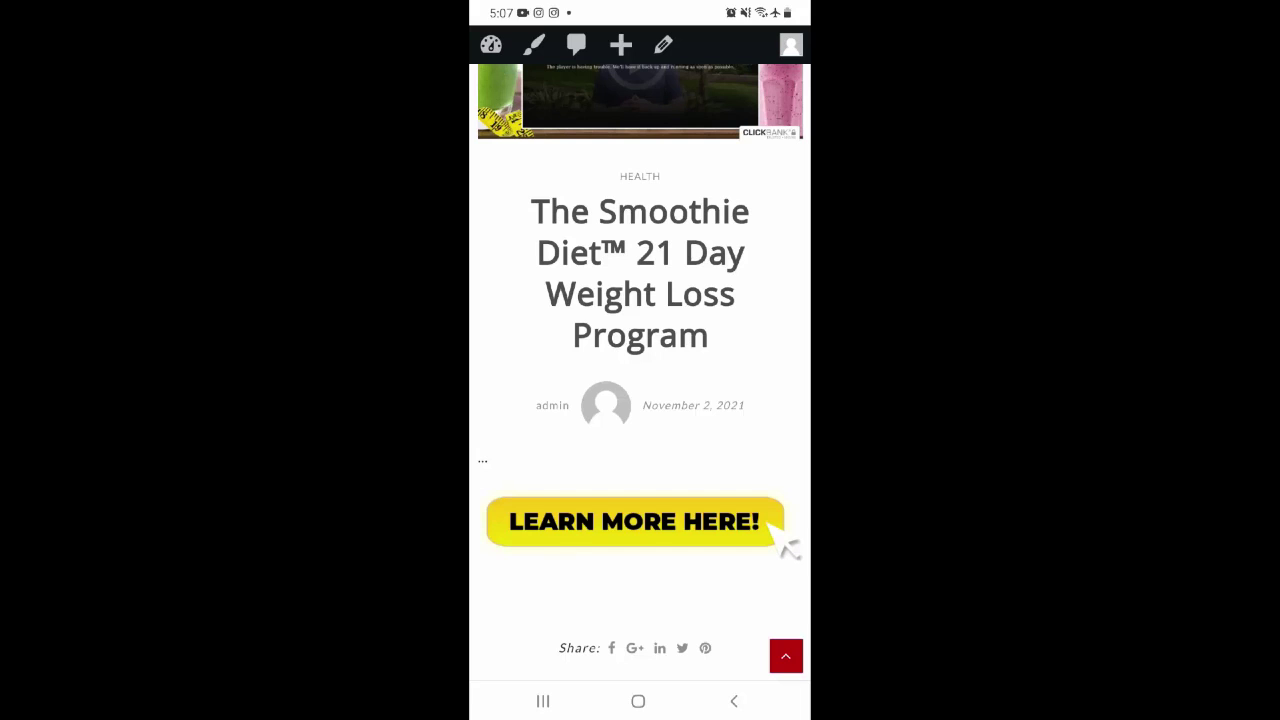
scroll(640, 400, "down", 5)
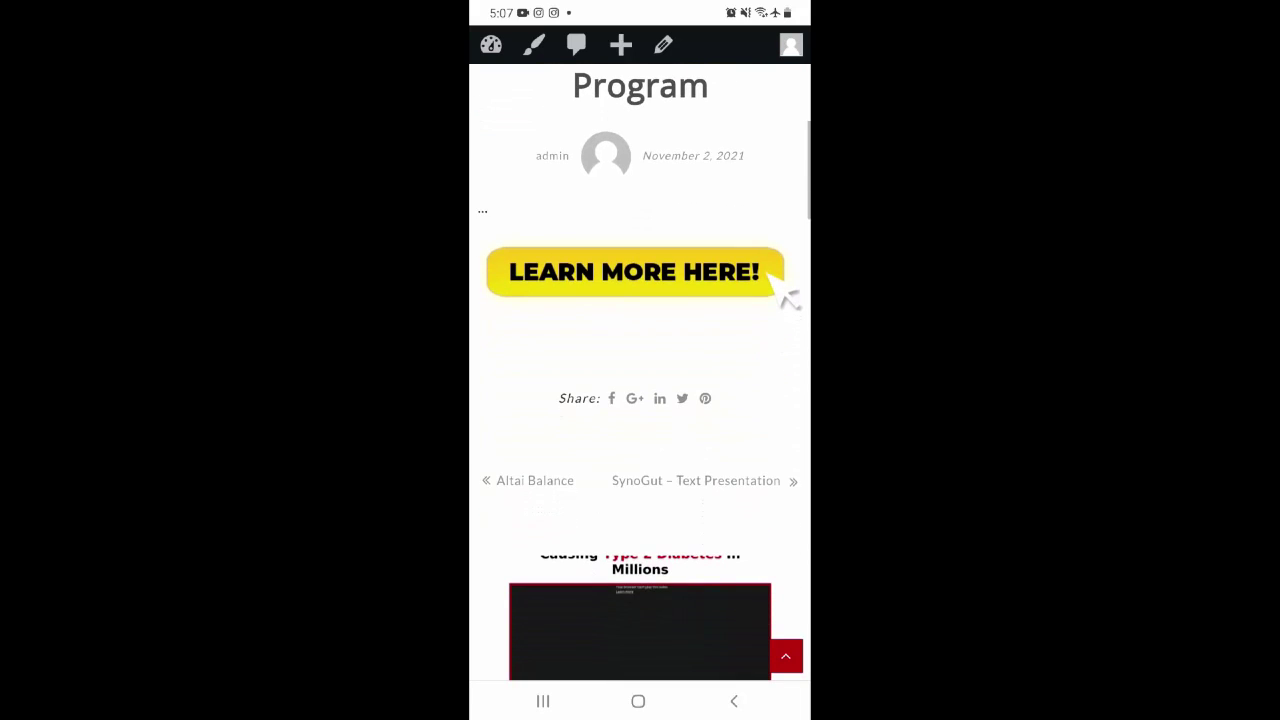
scroll(640, 400, "down", 8)
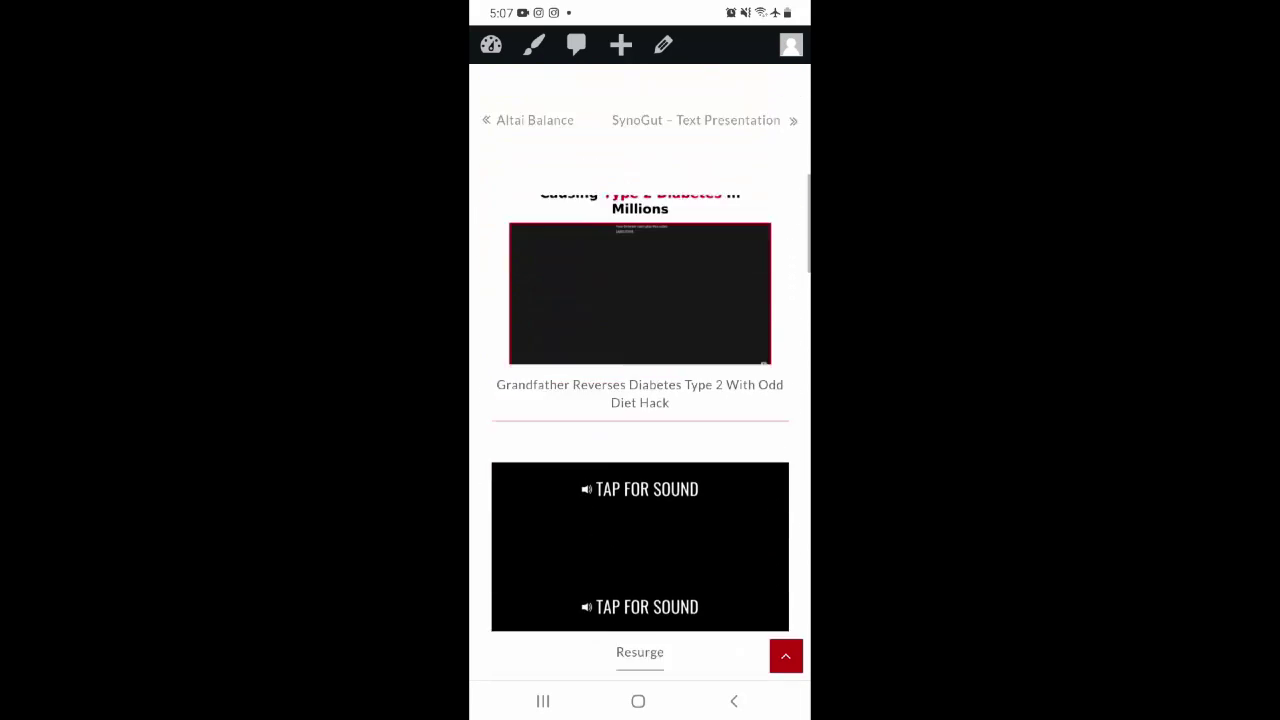
scroll(640, 400, "down", 4)
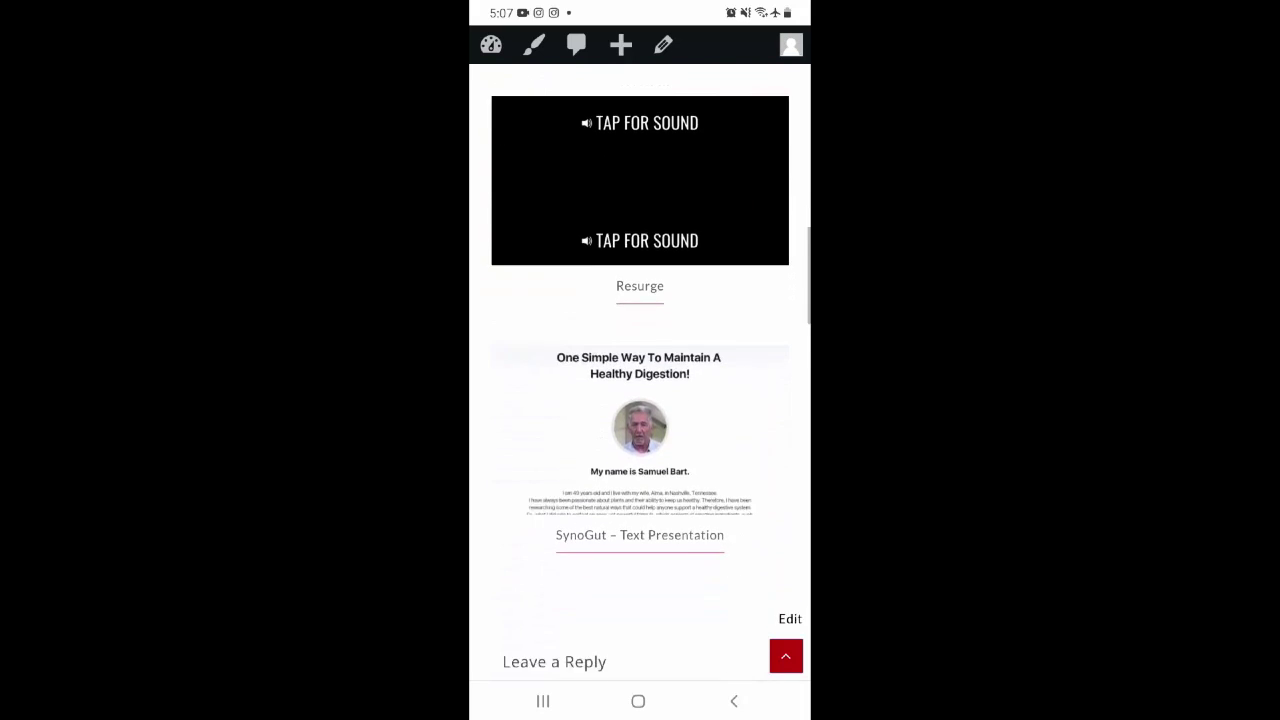
scroll(640, 400, "down", 5)
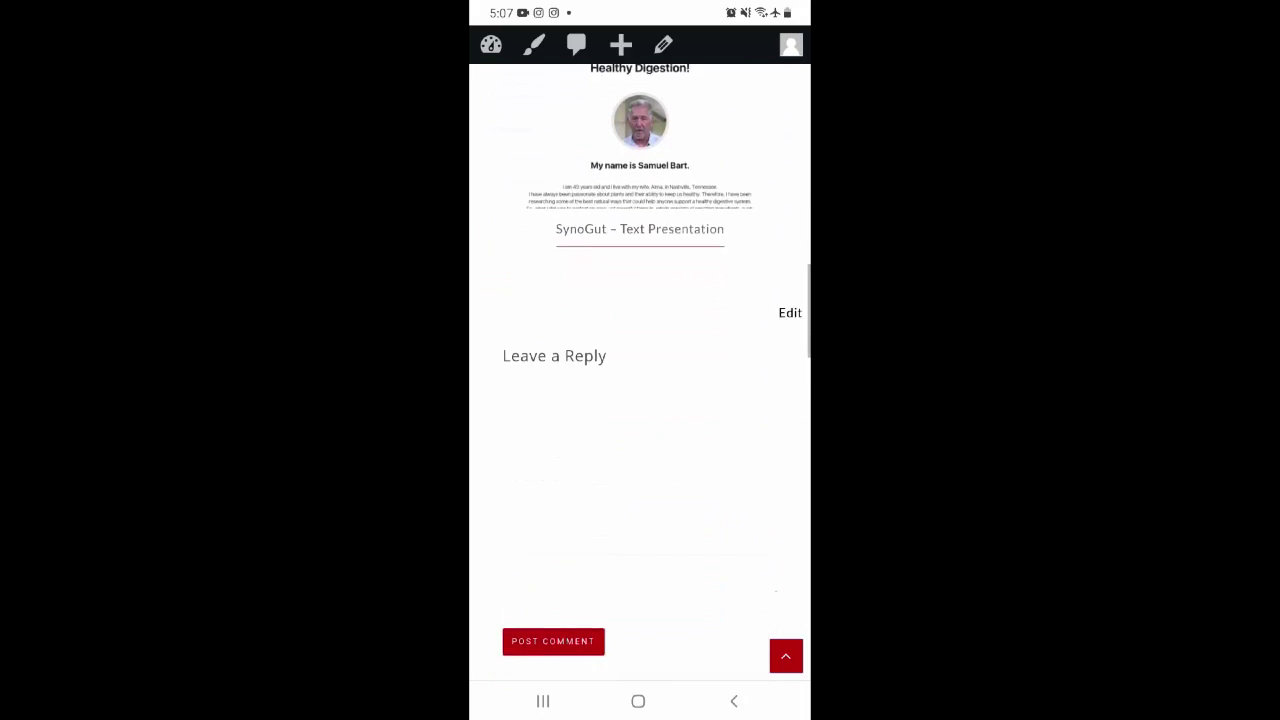
scroll(640, 400, "down", 1)
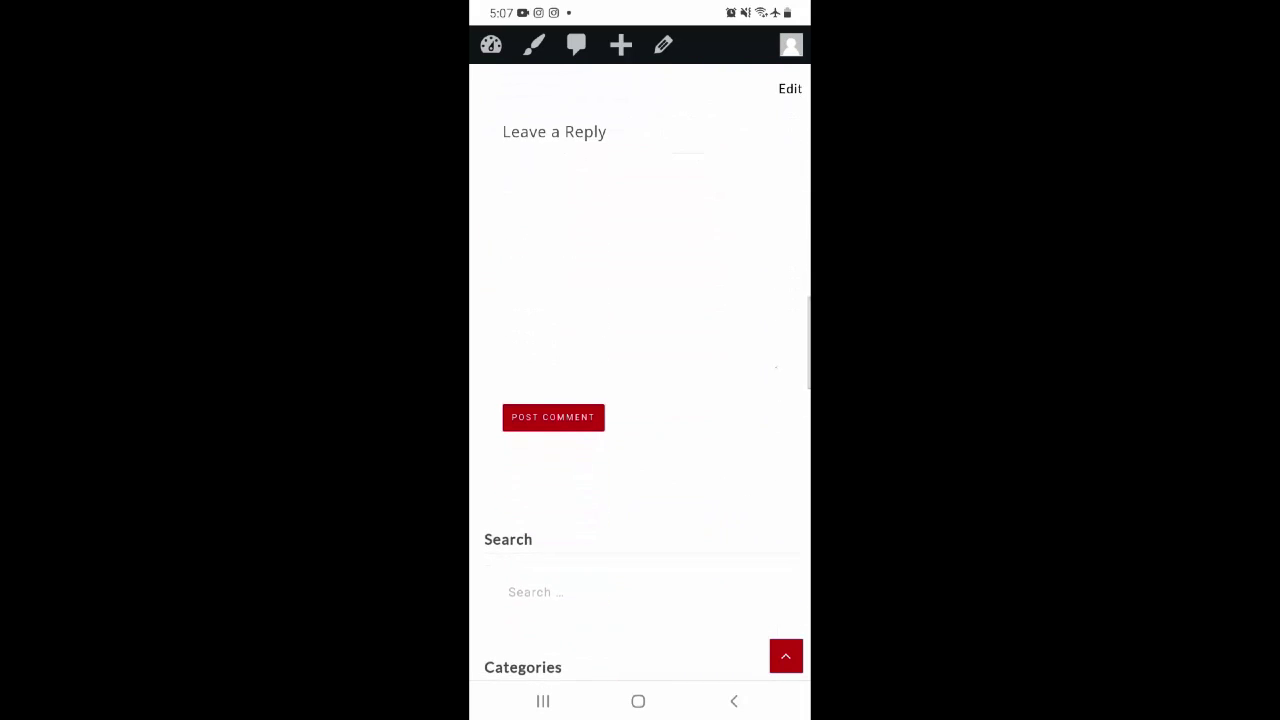
scroll(640, 400, "down", 2)
scroll(640, 400, "down", 3)
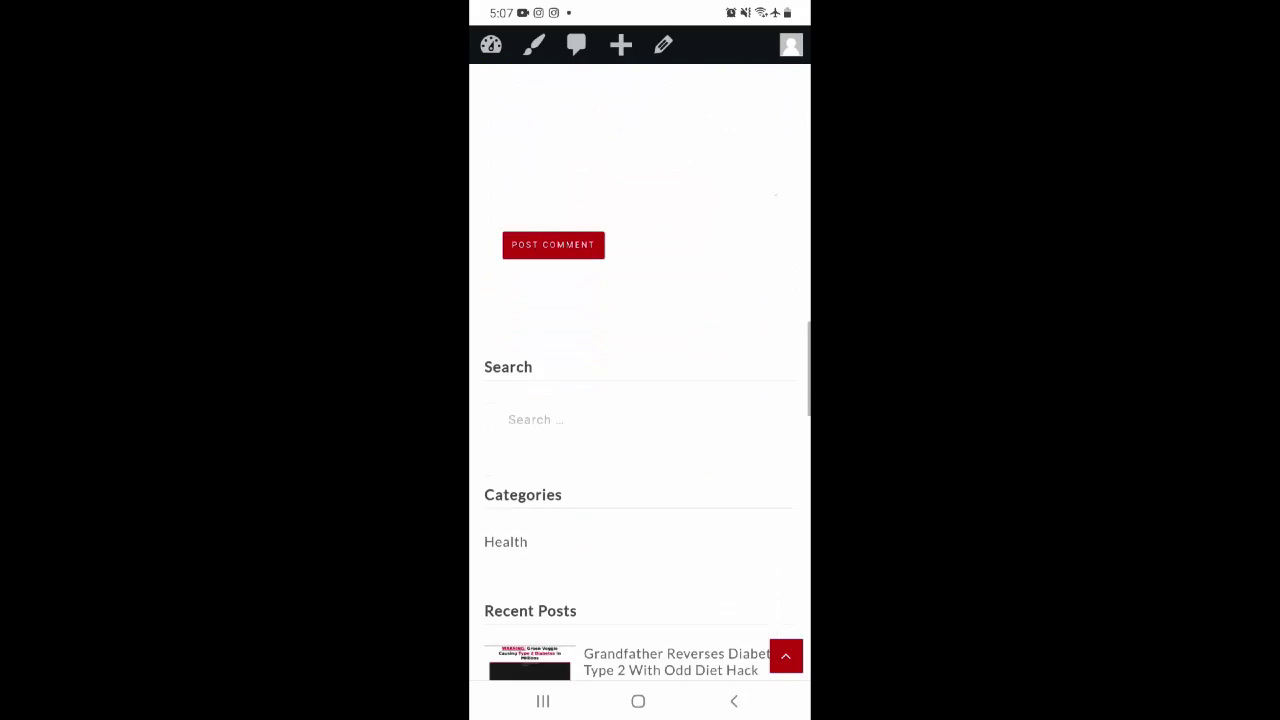
scroll(640, 400, "down", 4)
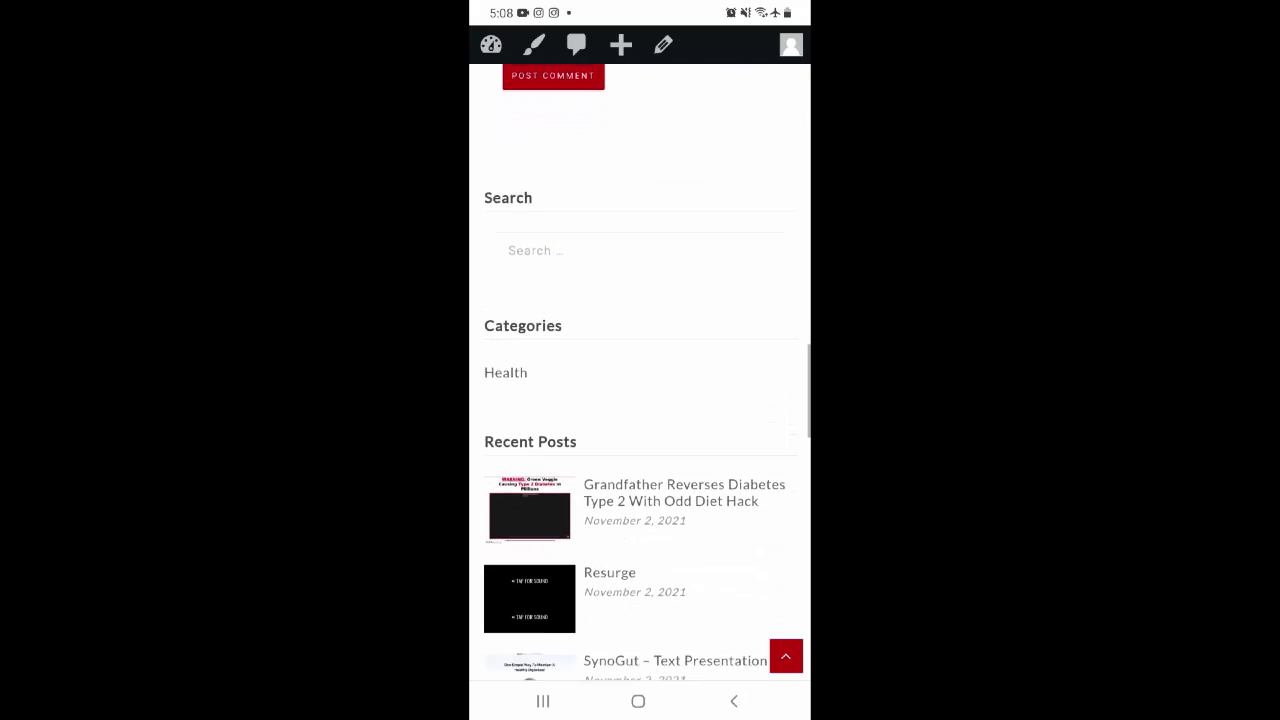
scroll(640, 400, "down", 5)
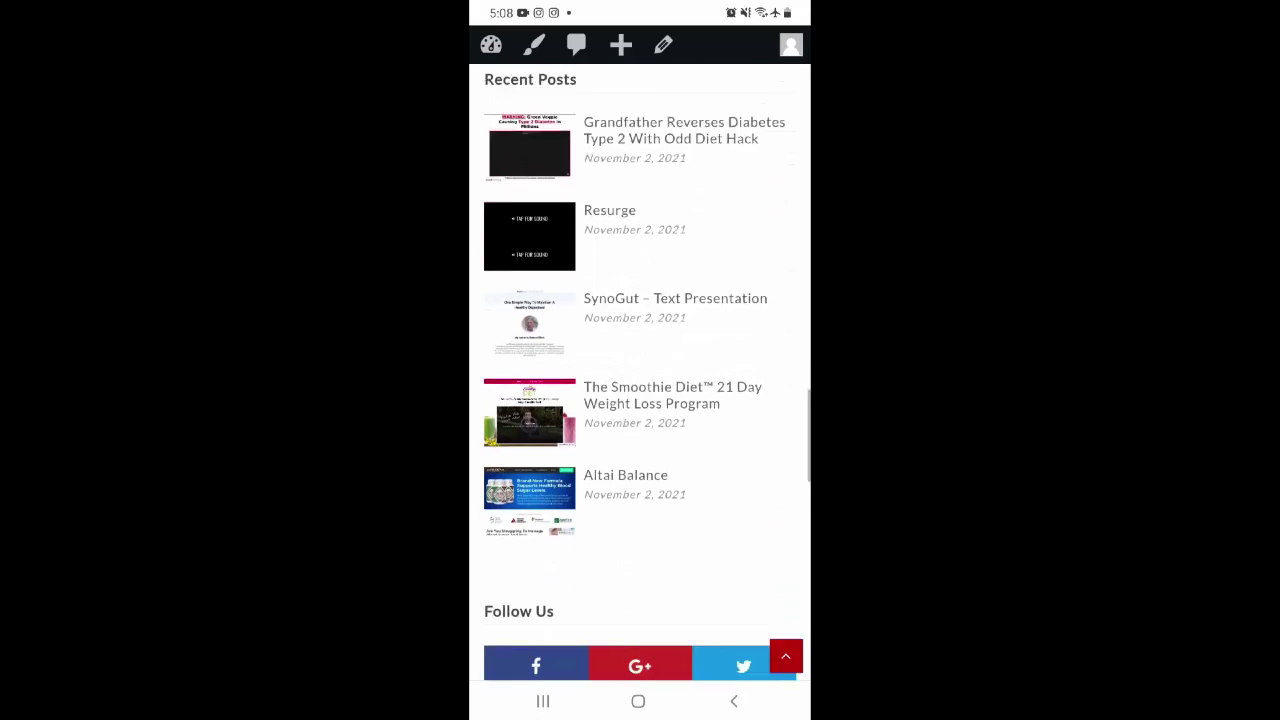
scroll(640, 400, "down", 3)
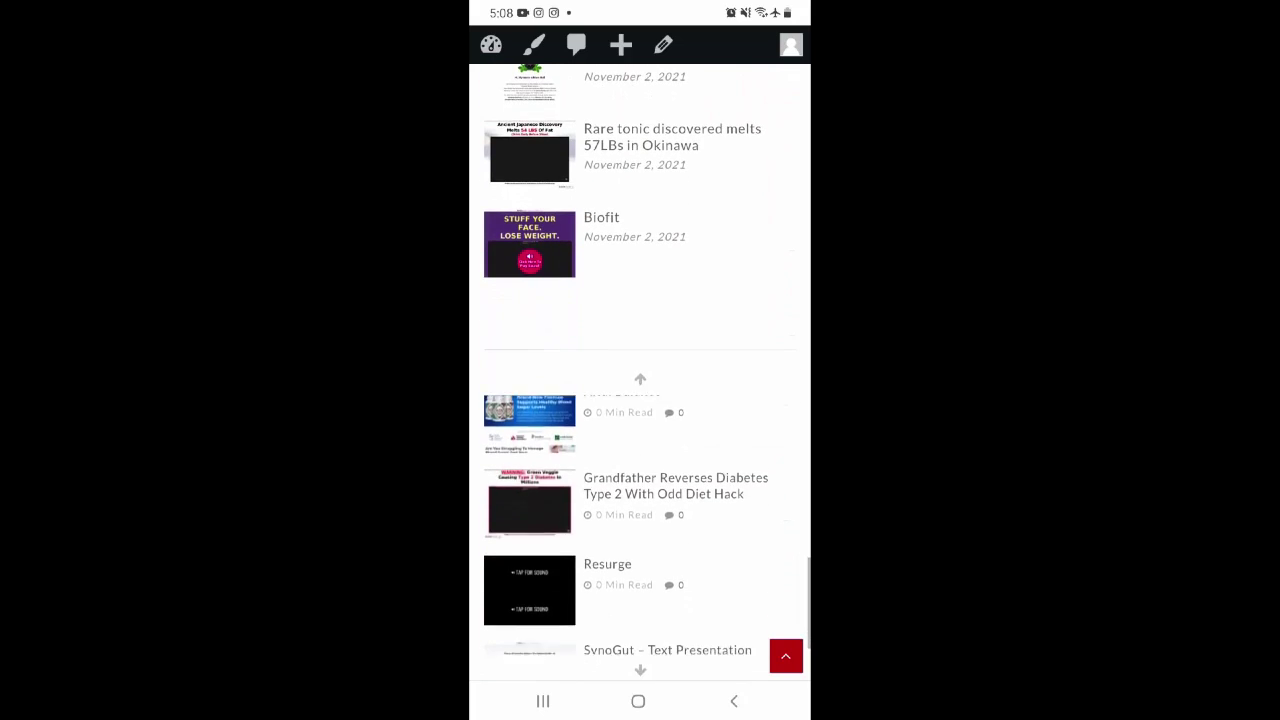
scroll(640, 370, "down", 2)
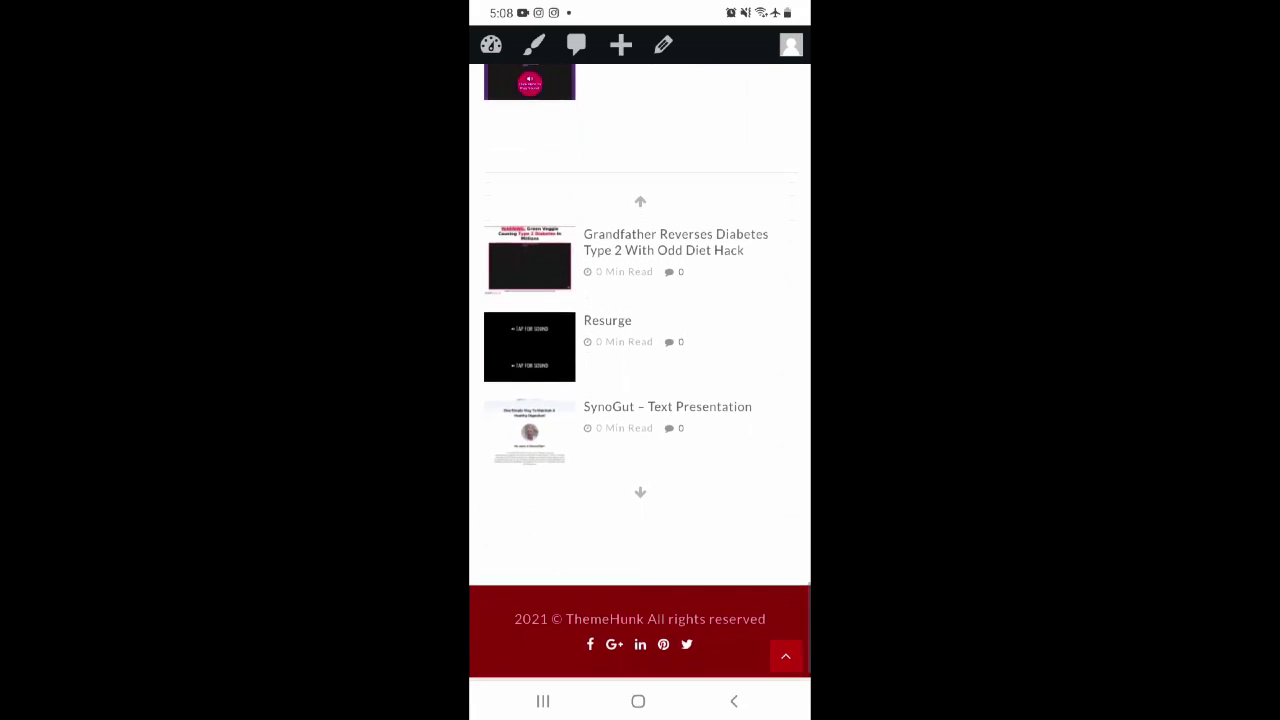
scroll(640, 400, "down", 1)
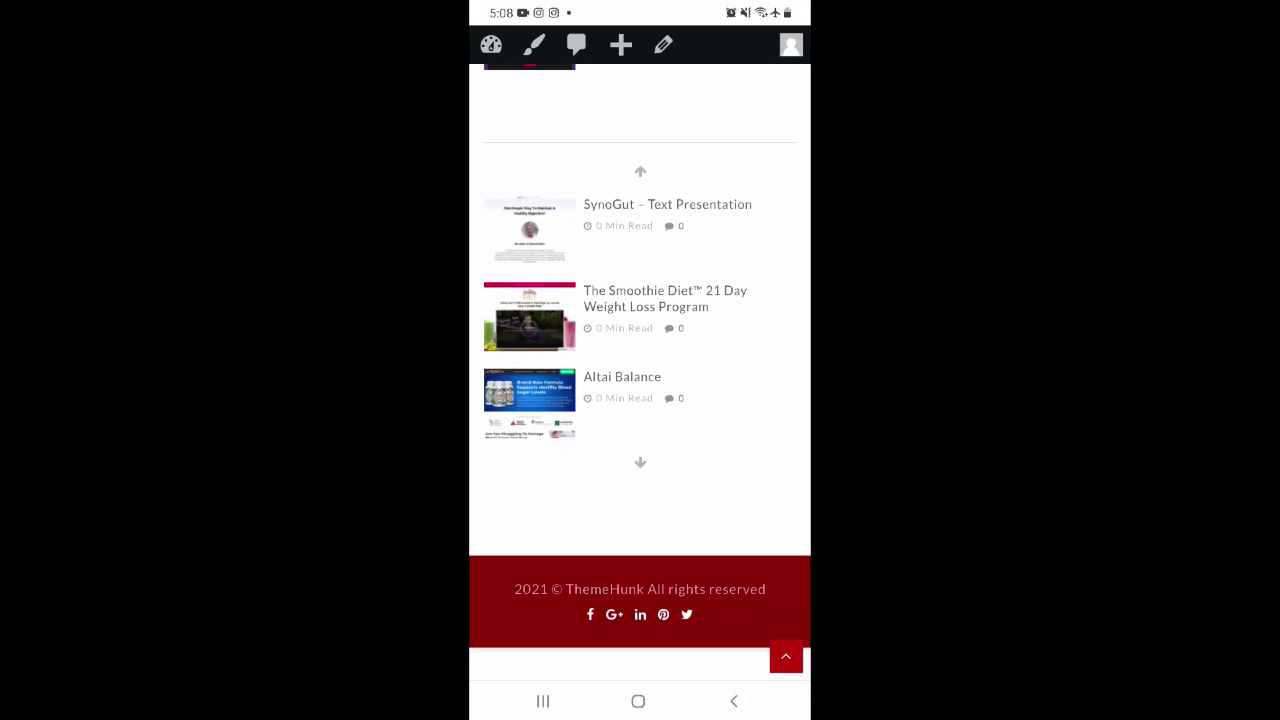
scroll(640, 360, "up", 3)
left_click(655, 530)
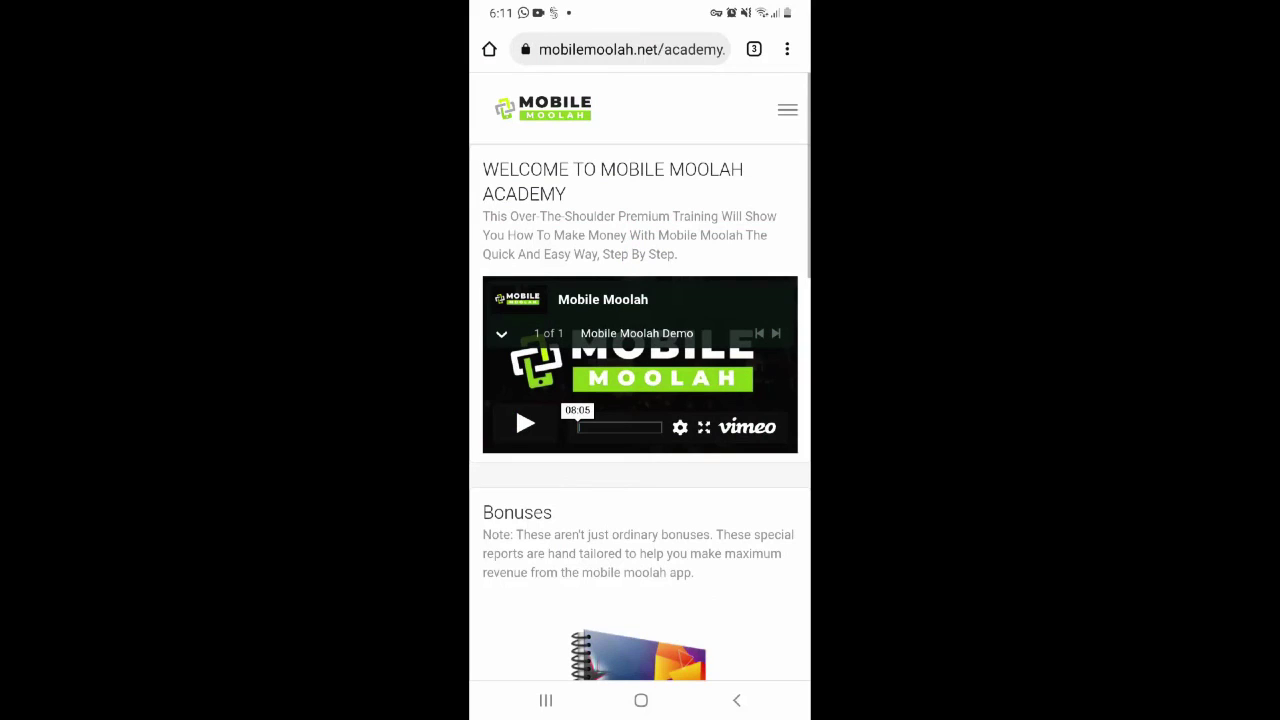
left_click(788, 110)
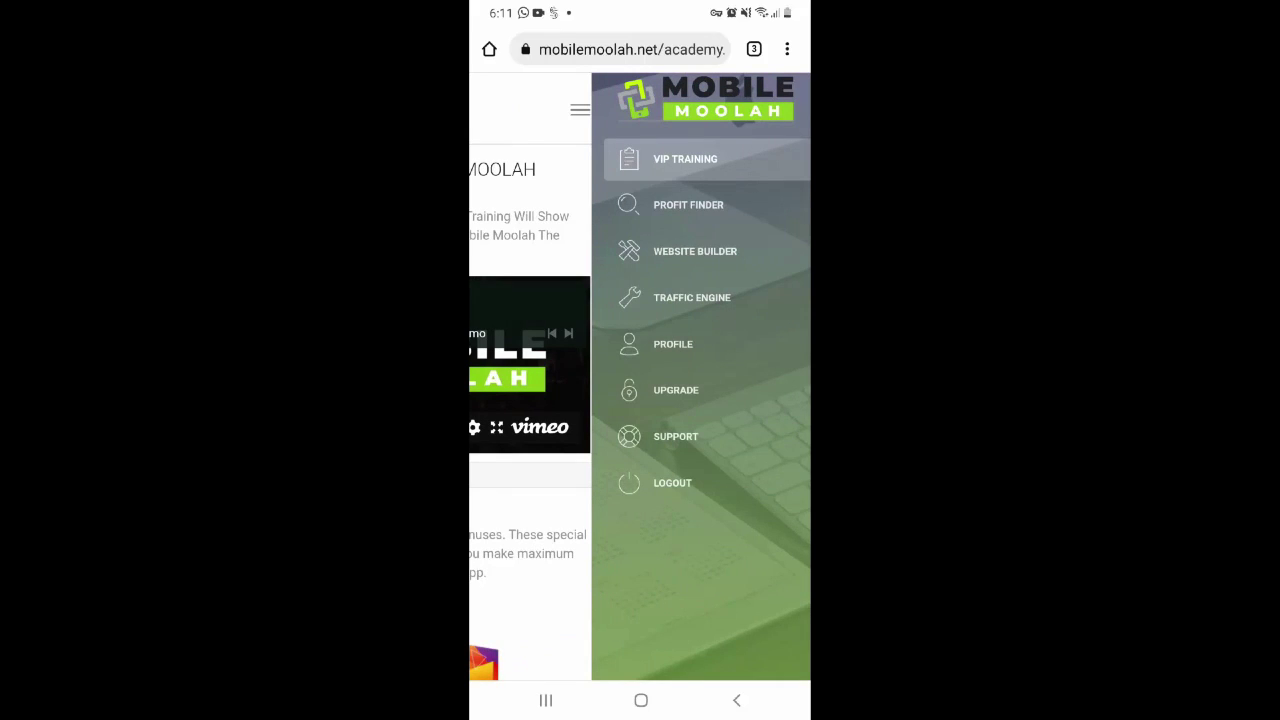
left_click(692, 297)
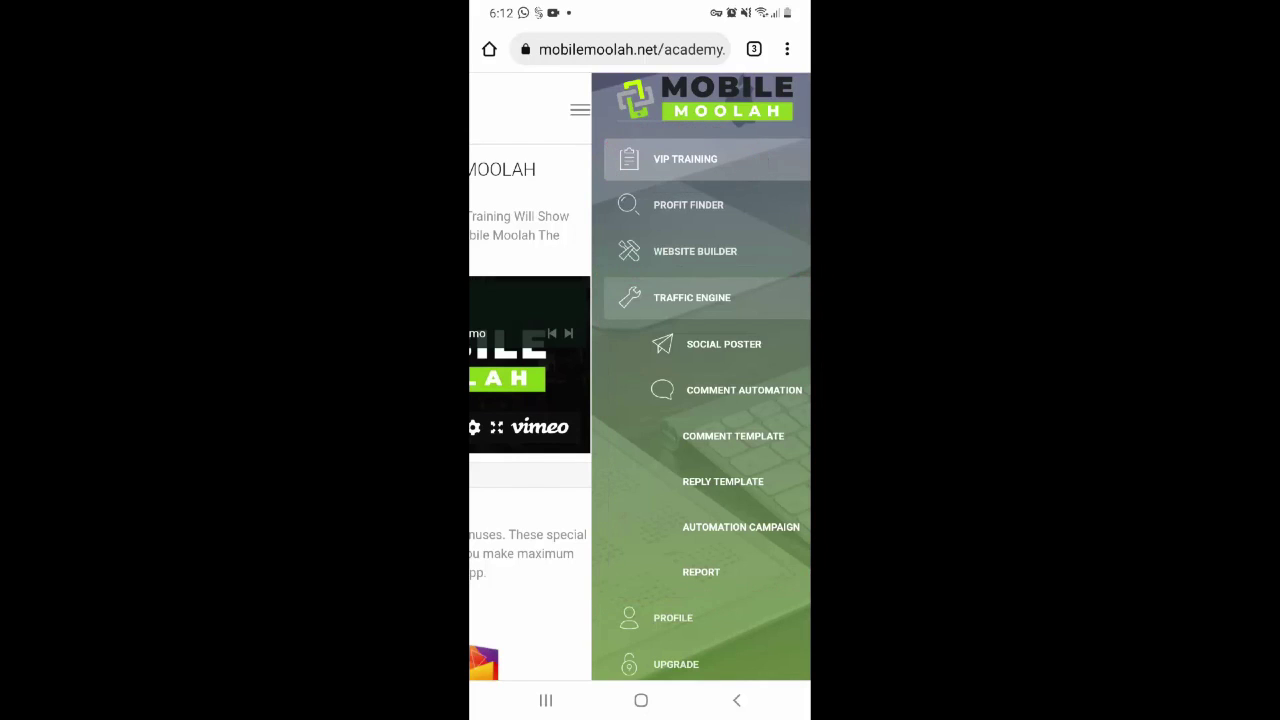
left_click(692, 297)
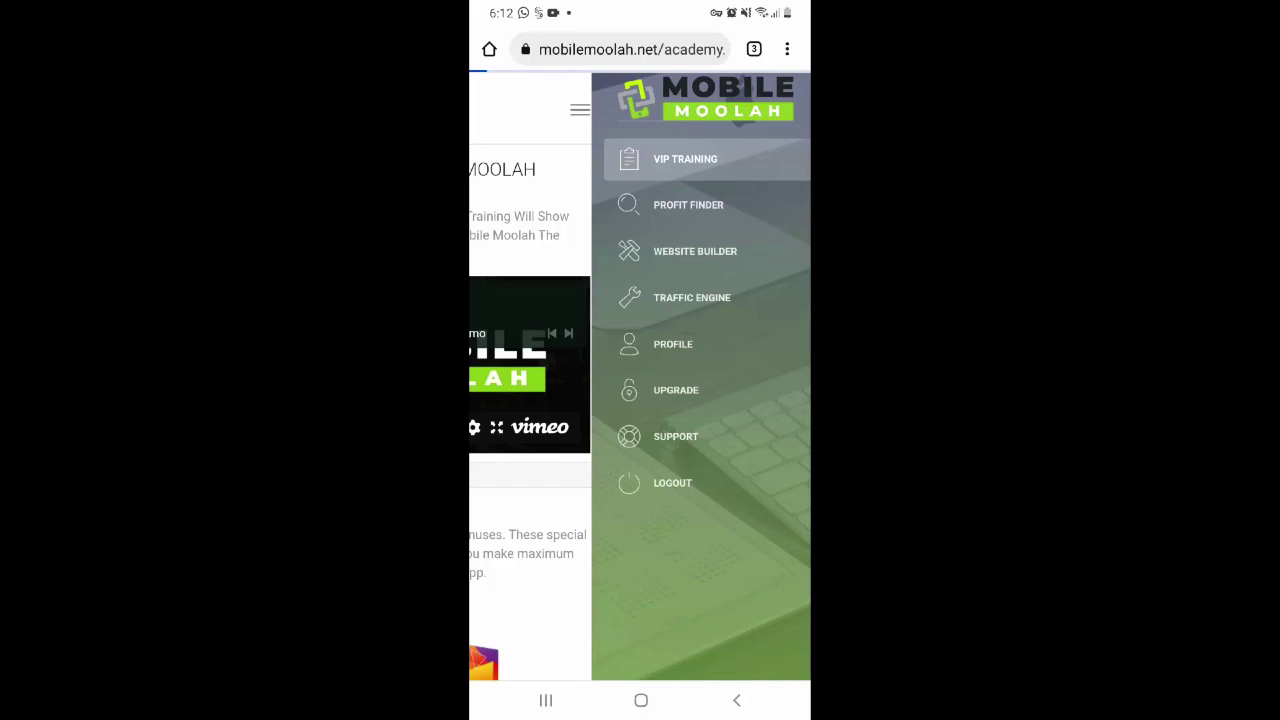